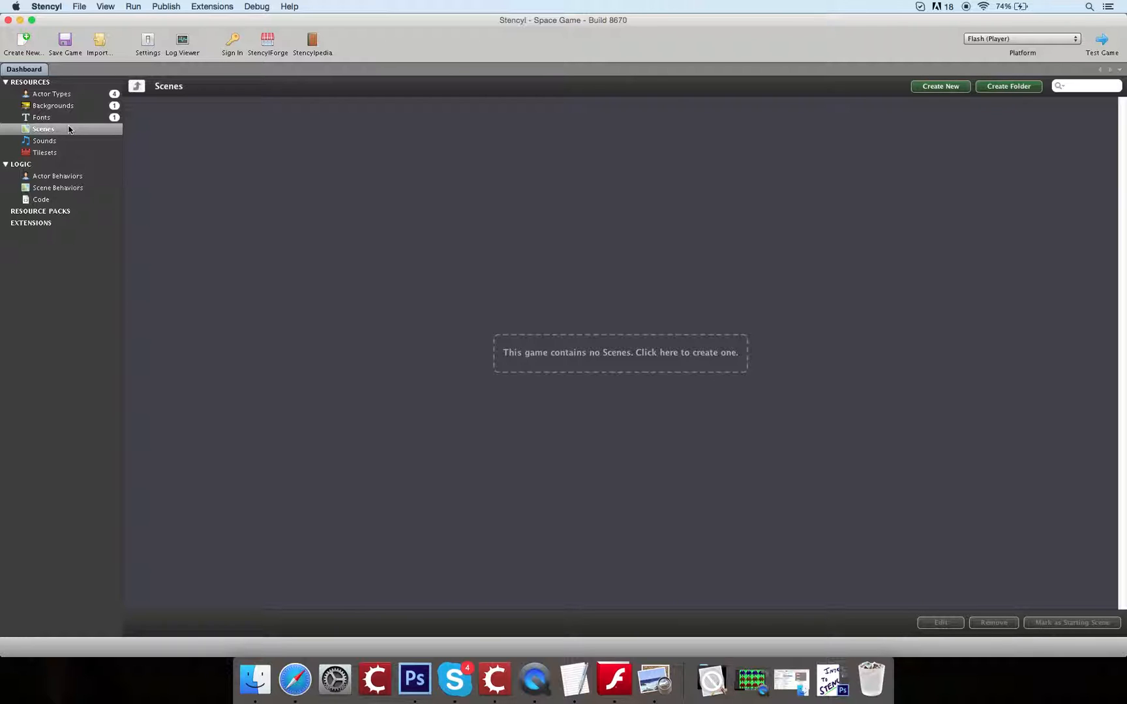
Create a new scene named Level with the default size and white background
click(548, 356)
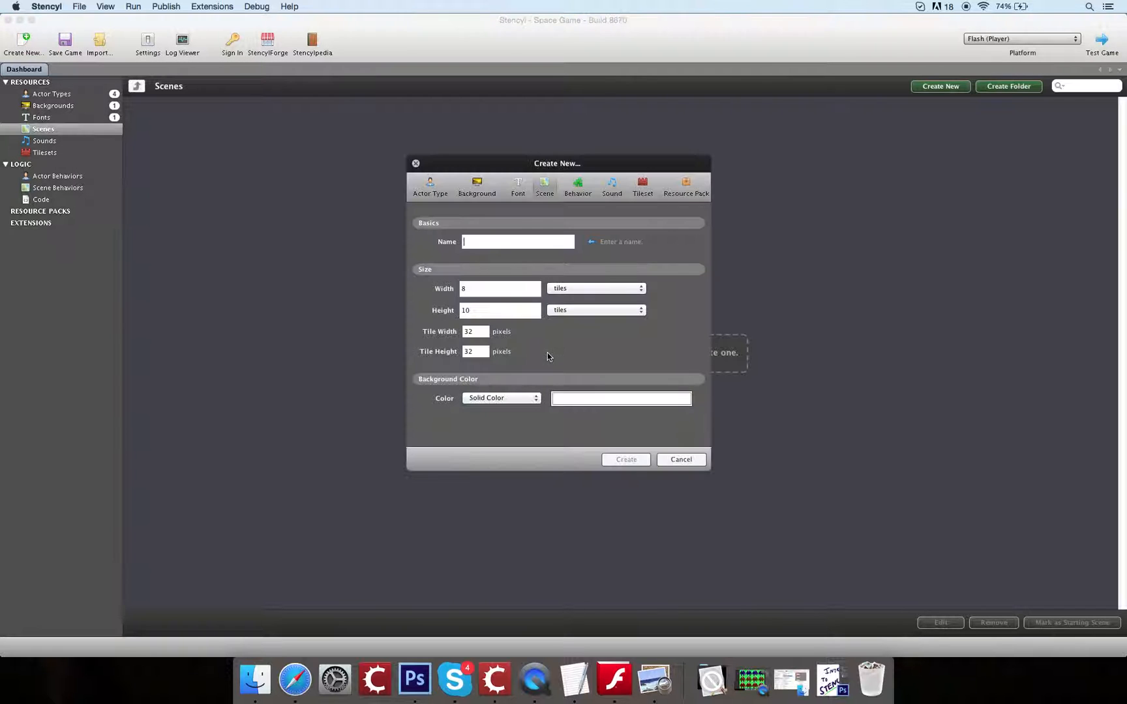
drag(476, 167, 506, 163)
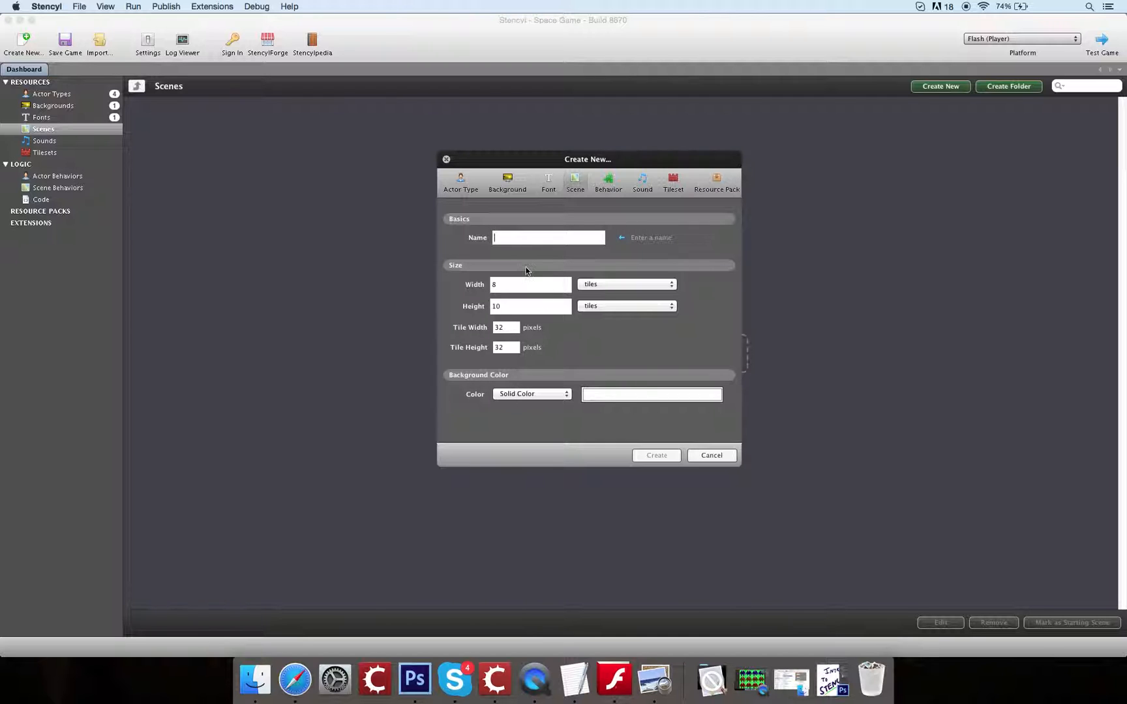
click(536, 240)
text(Level)
key(Return)
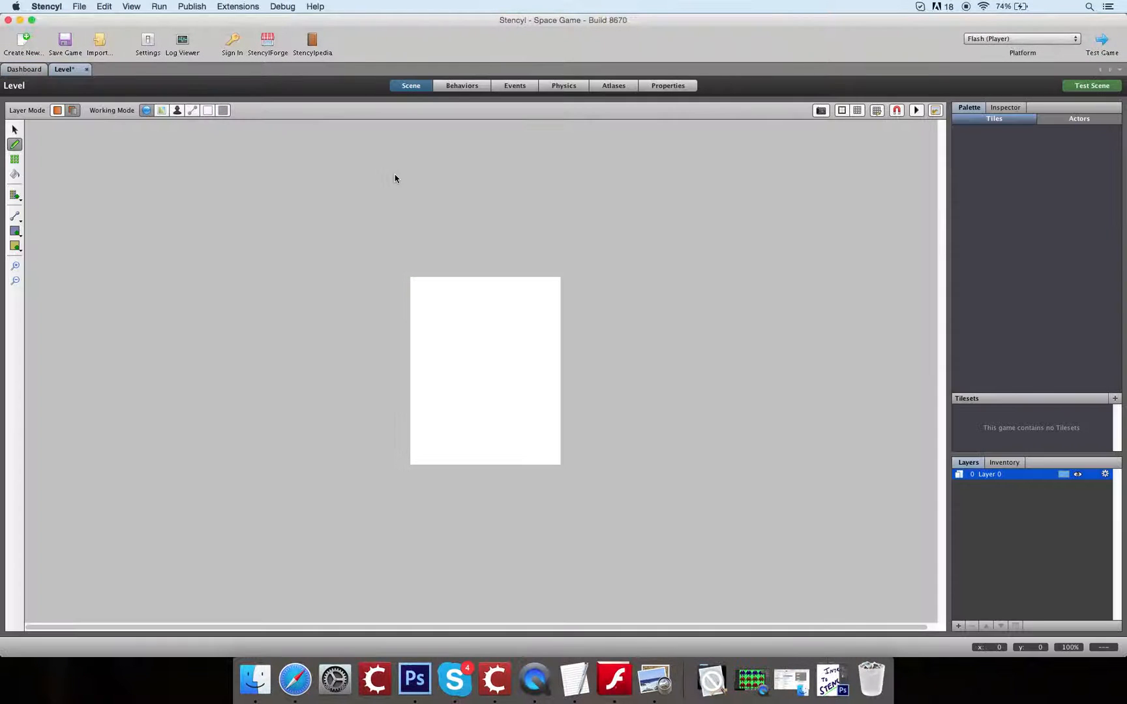
Close the Level scene and delete it from the game's scenes
click(84, 68)
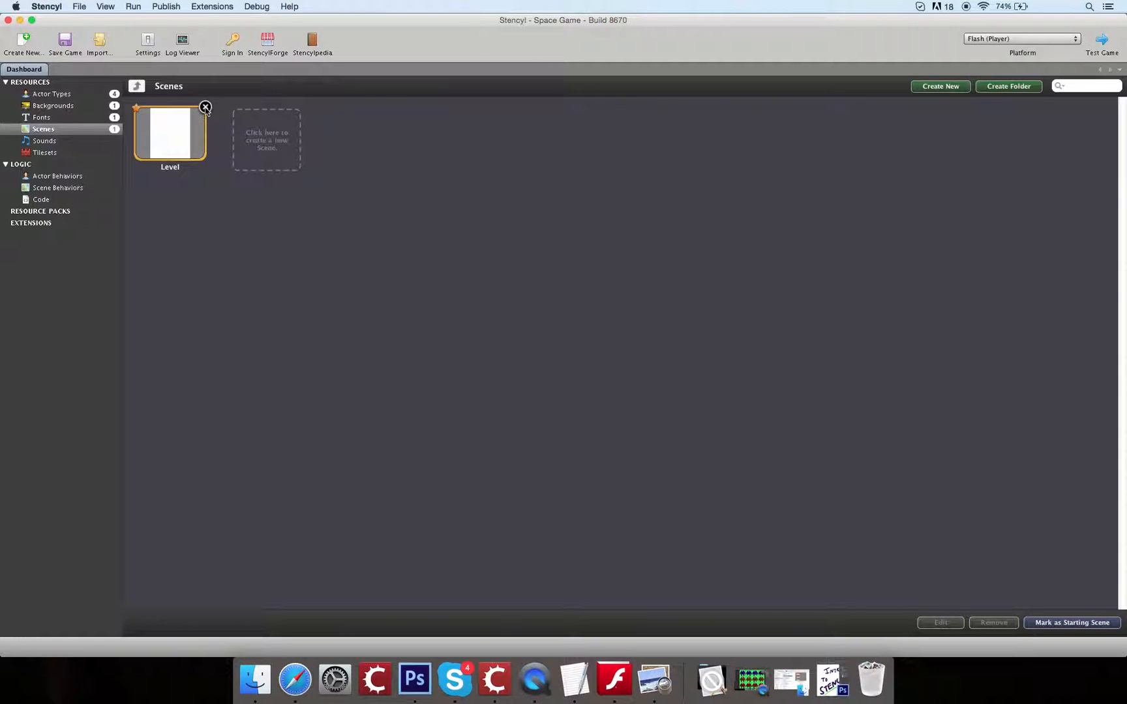
click(205, 108)
click(679, 379)
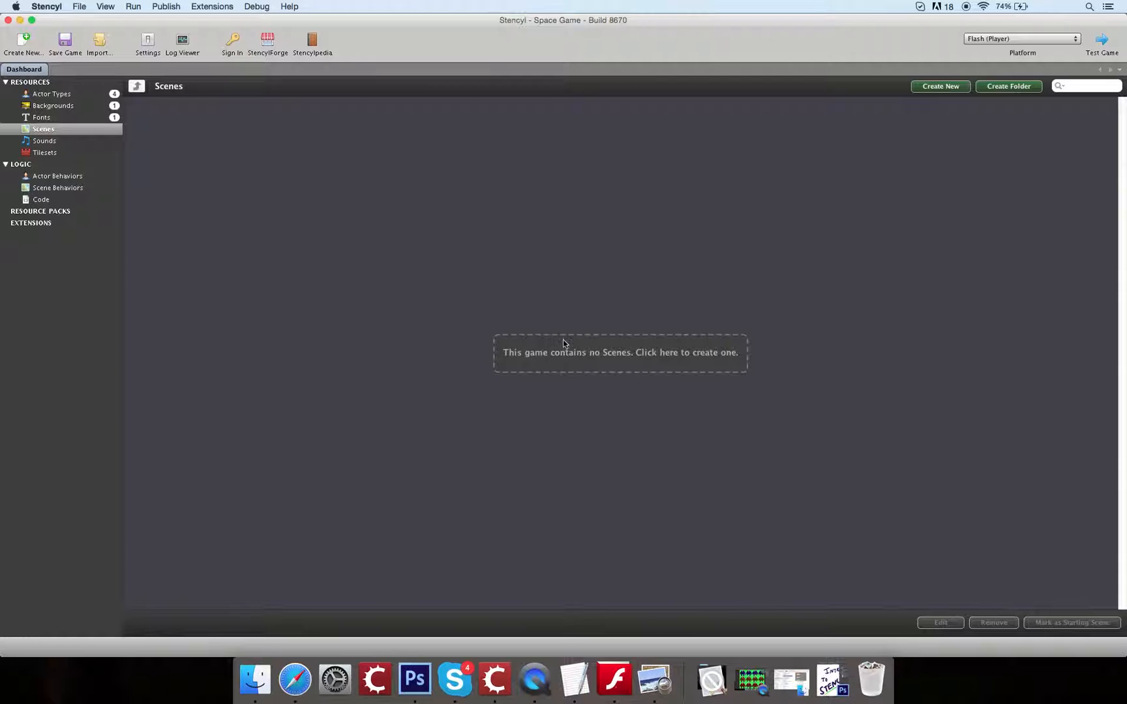
Create a scene named Level, keeping its size in tiles, with a solid black background
click(564, 346)
text(Level)
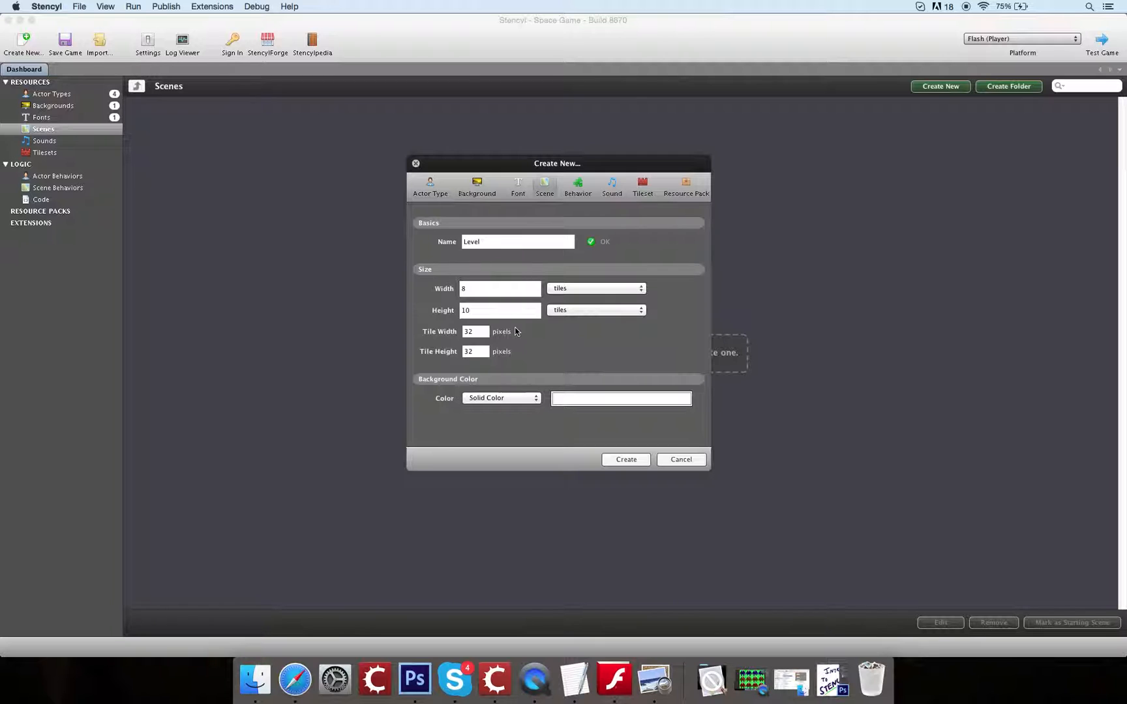
click(566, 288)
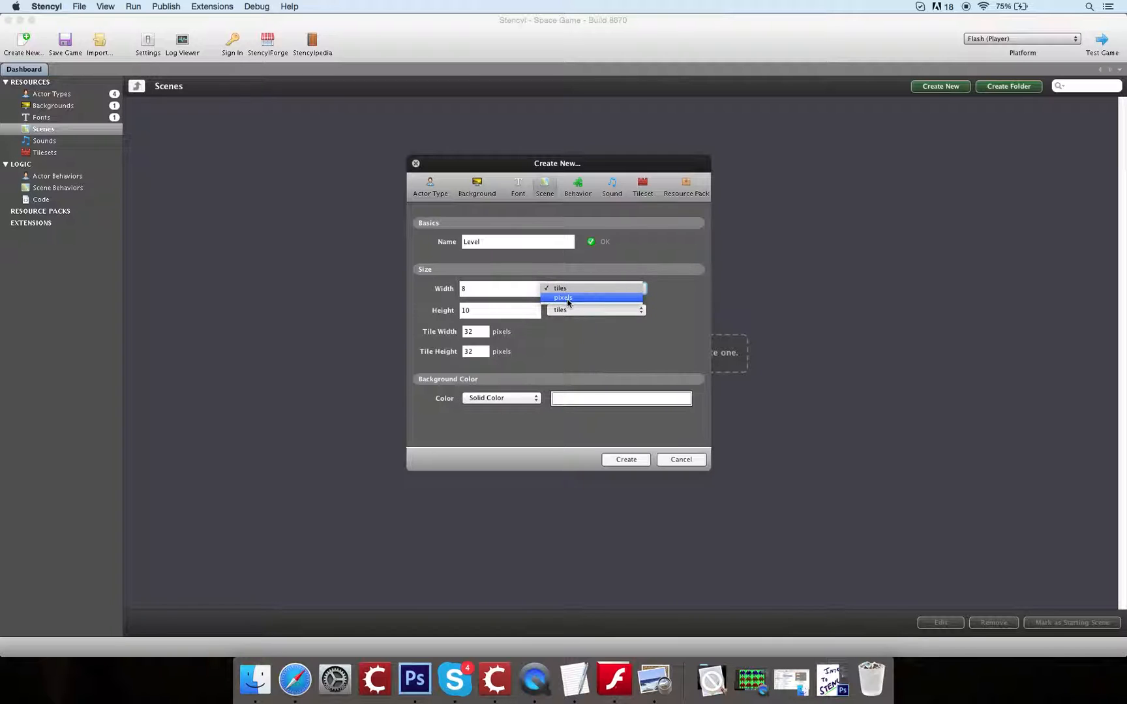
click(503, 307)
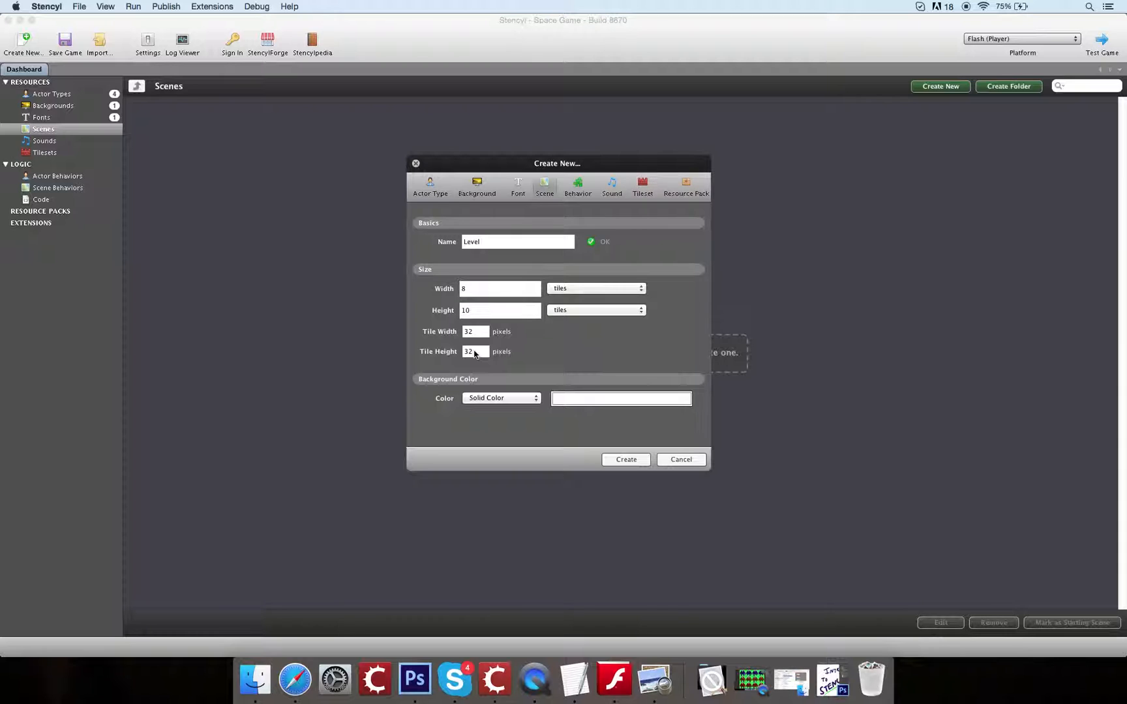
click(490, 291)
click(574, 401)
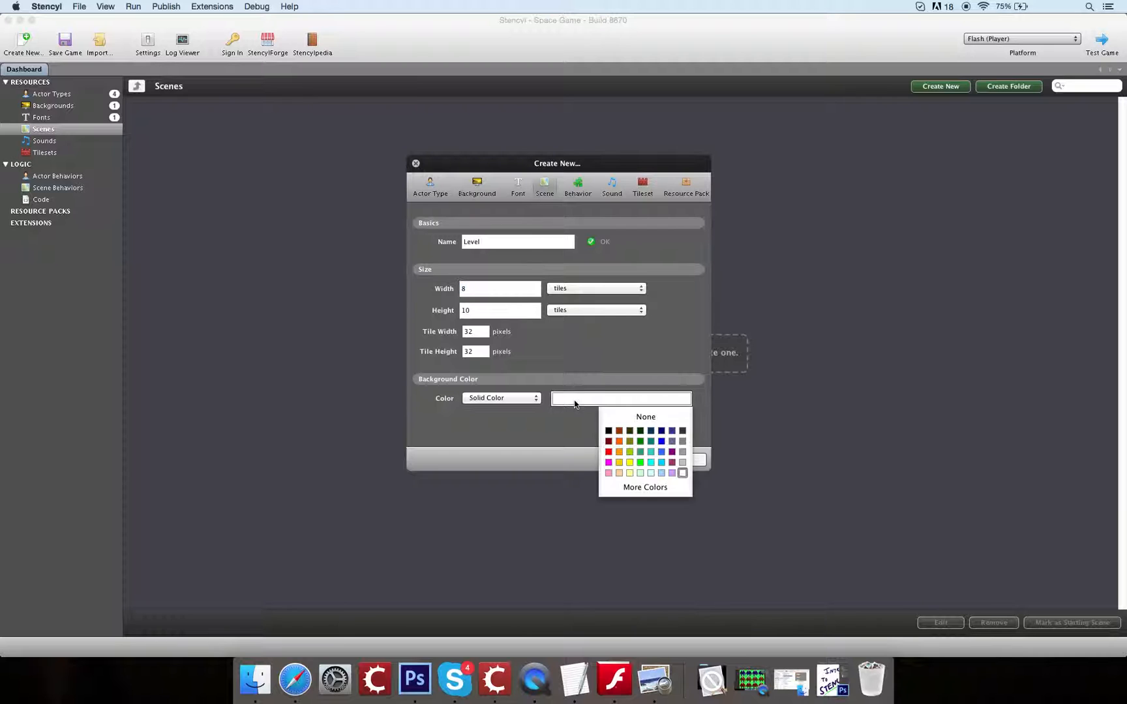
click(607, 432)
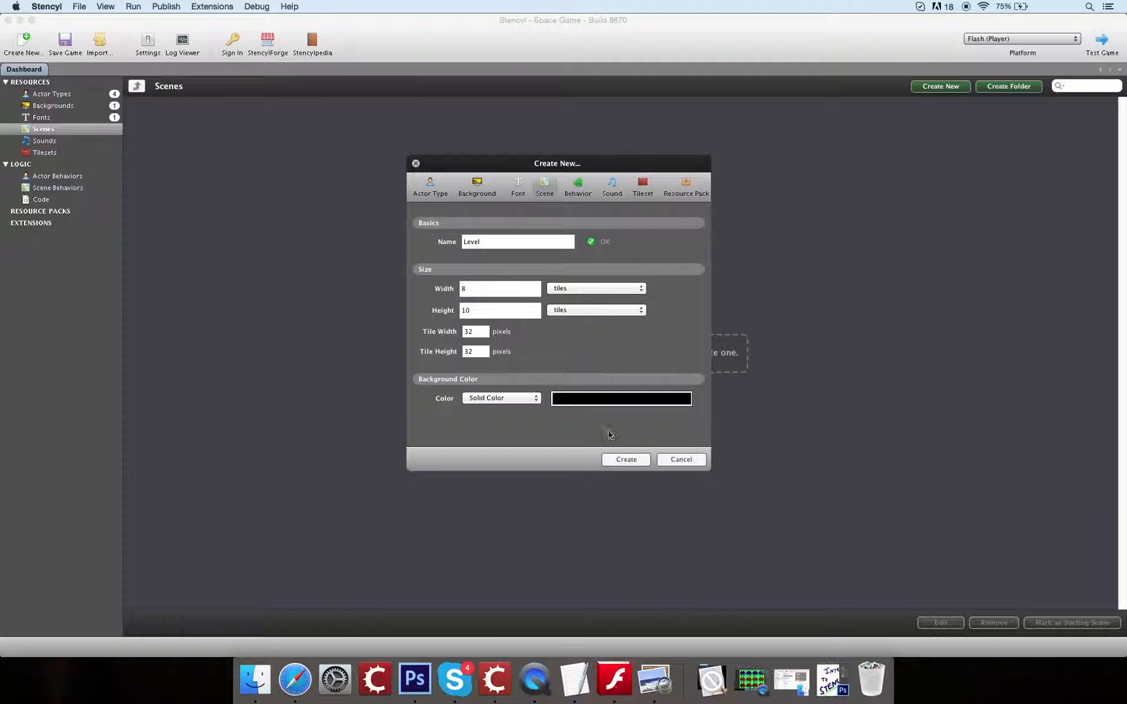
click(624, 460)
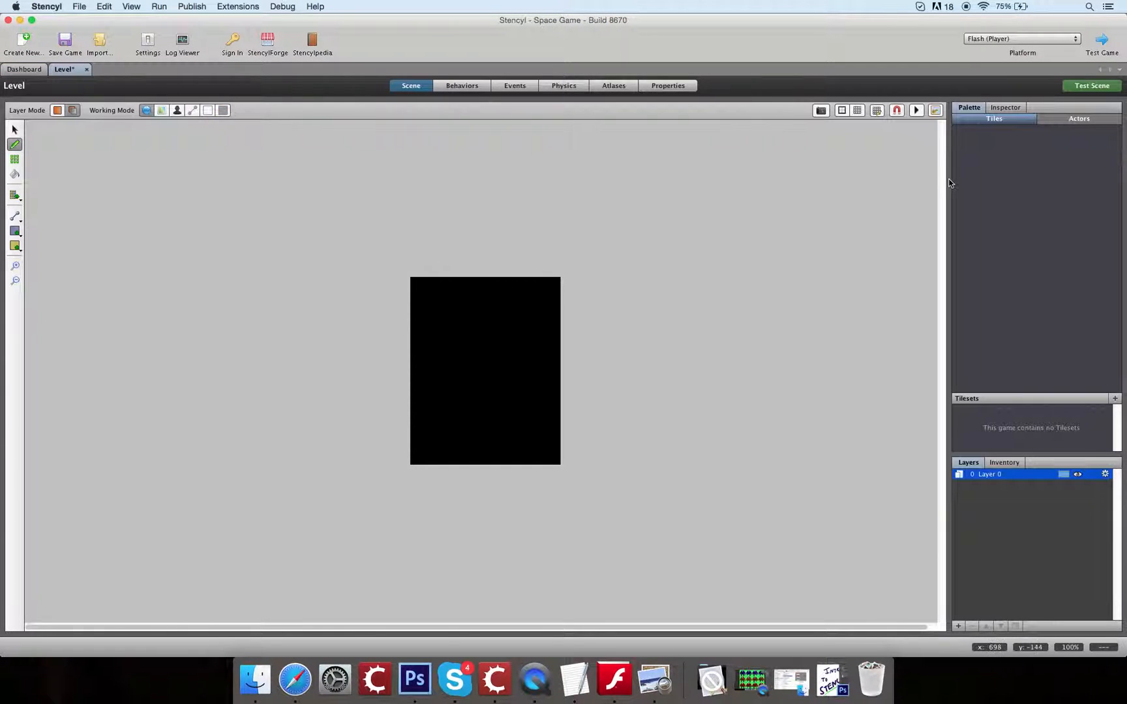
Show the available actor types beside the scene and enlarge the scene view to 300%
click(1082, 120)
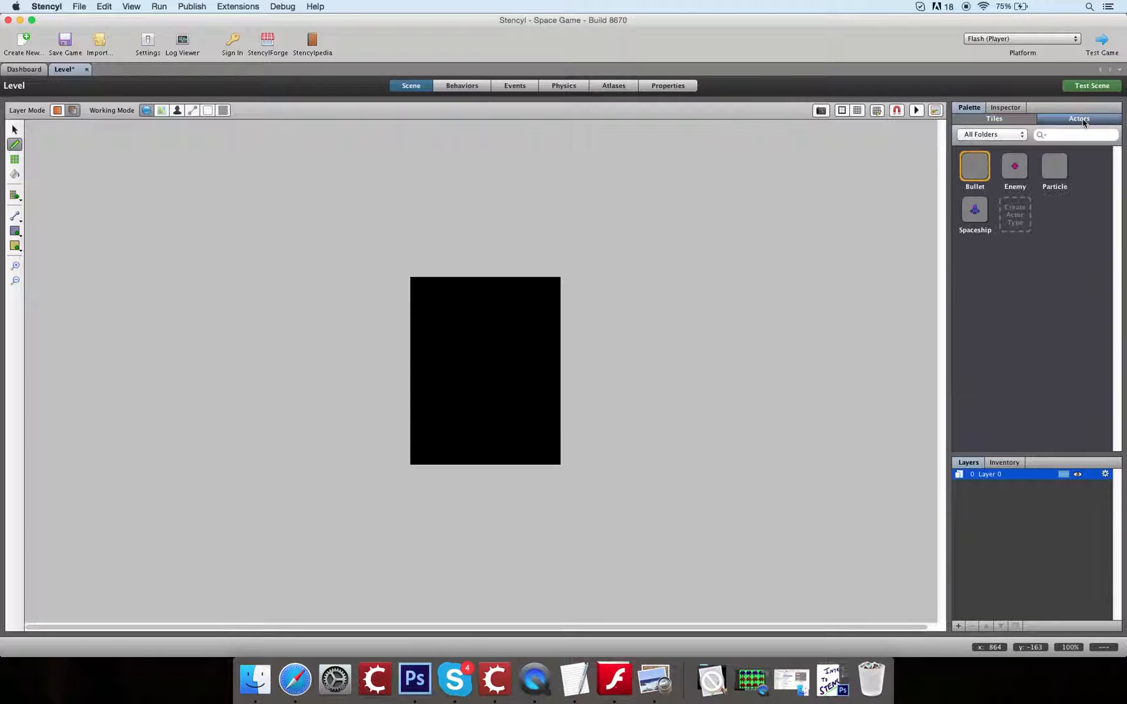
click(14, 266)
click(452, 404)
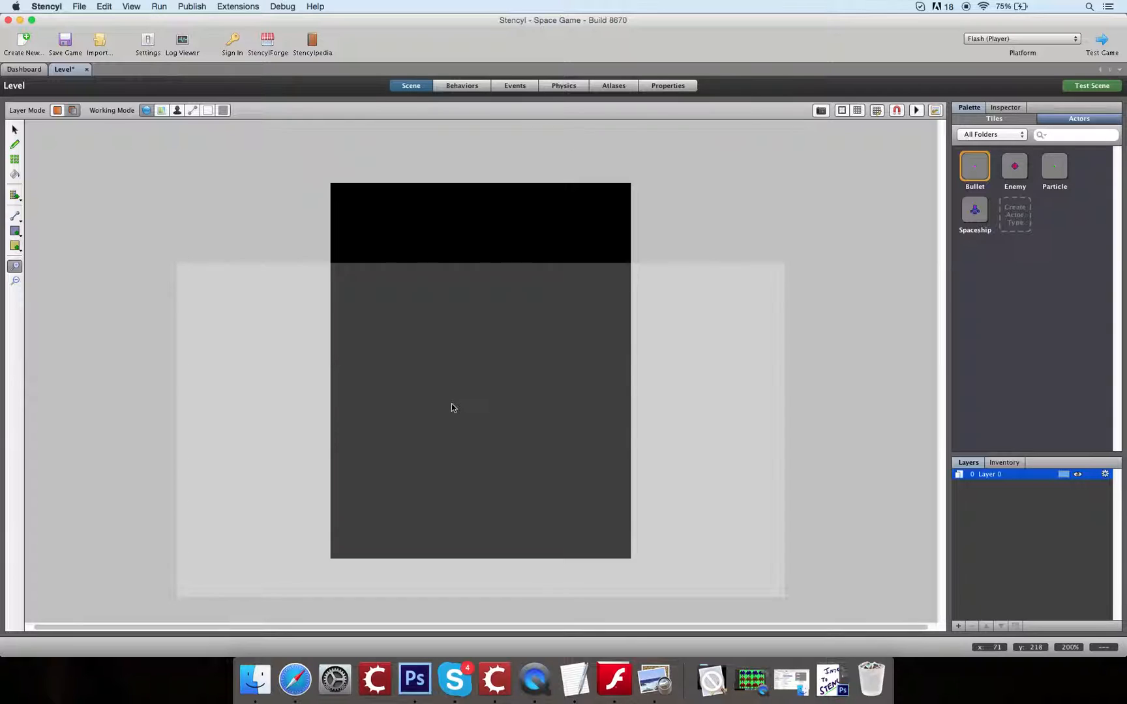
click(452, 406)
scroll(460, 390, down, 3)
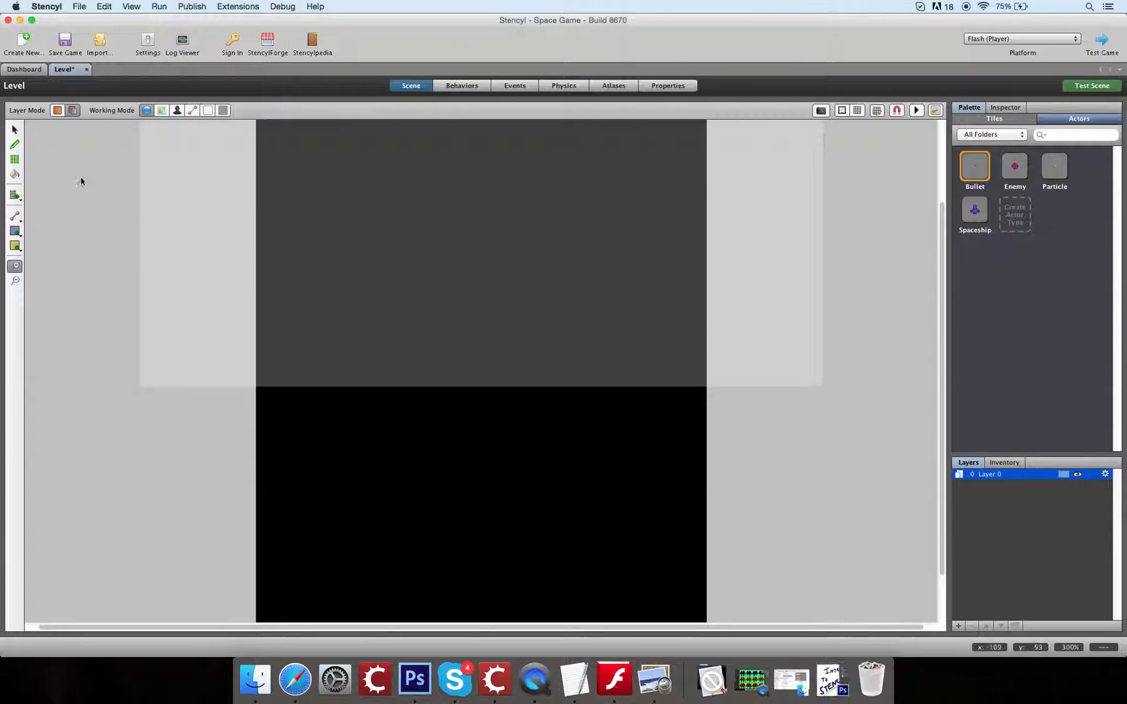
Try box-selecting areas of the empty scene with the selection tool
click(14, 130)
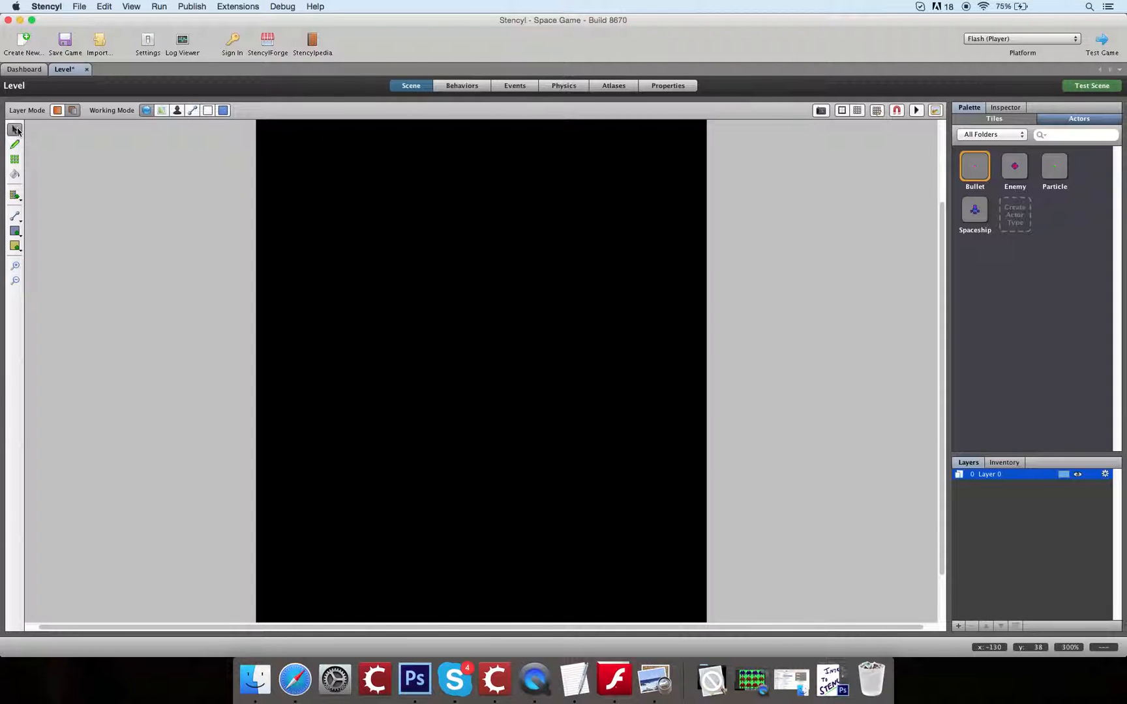
drag(337, 180, 636, 551)
drag(433, 254, 576, 223)
Scatter Bullet actors freehand across the scene with the Pencil tool, and undo their placement
click(15, 146)
mouse_move(364, 217)
mouse_down()
mouse_move(365, 247)
mouse_move(536, 244)
mouse_move(404, 496)
mouse_move(413, 196)
mouse_move(445, 387)
mouse_move(450, 249)
mouse_move(332, 260)
mouse_move(679, 296)
mouse_move(557, 255)
mouse_move(476, 373)
mouse_move(468, 319)
mouse_move(586, 203)
mouse_up()
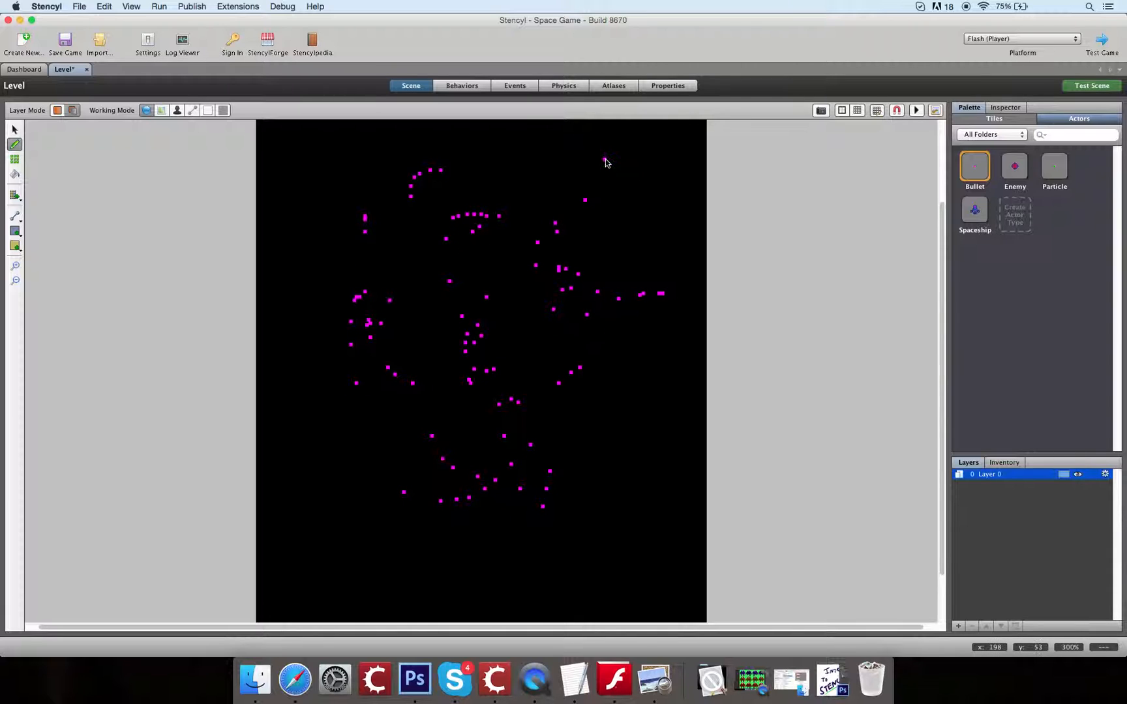
key(super+z)
key(super+z)
Insert four additional tile columns toward the right side of the black scene
click(15, 159)
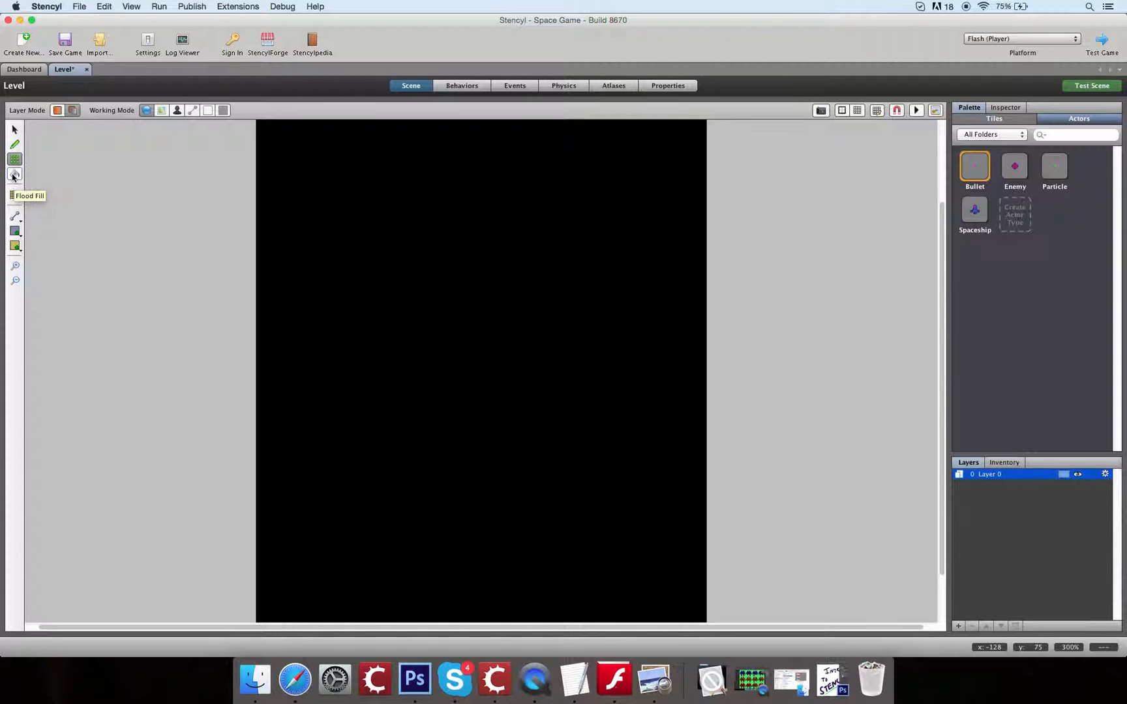
click(13, 175)
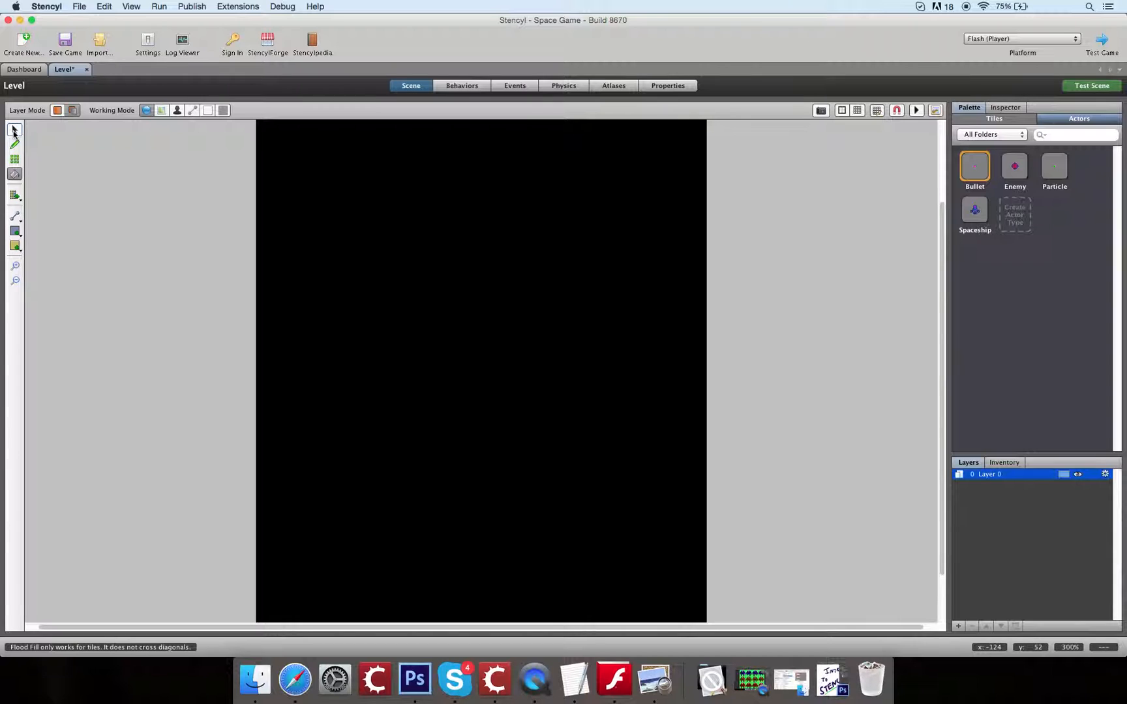
click(14, 196)
click(20, 195)
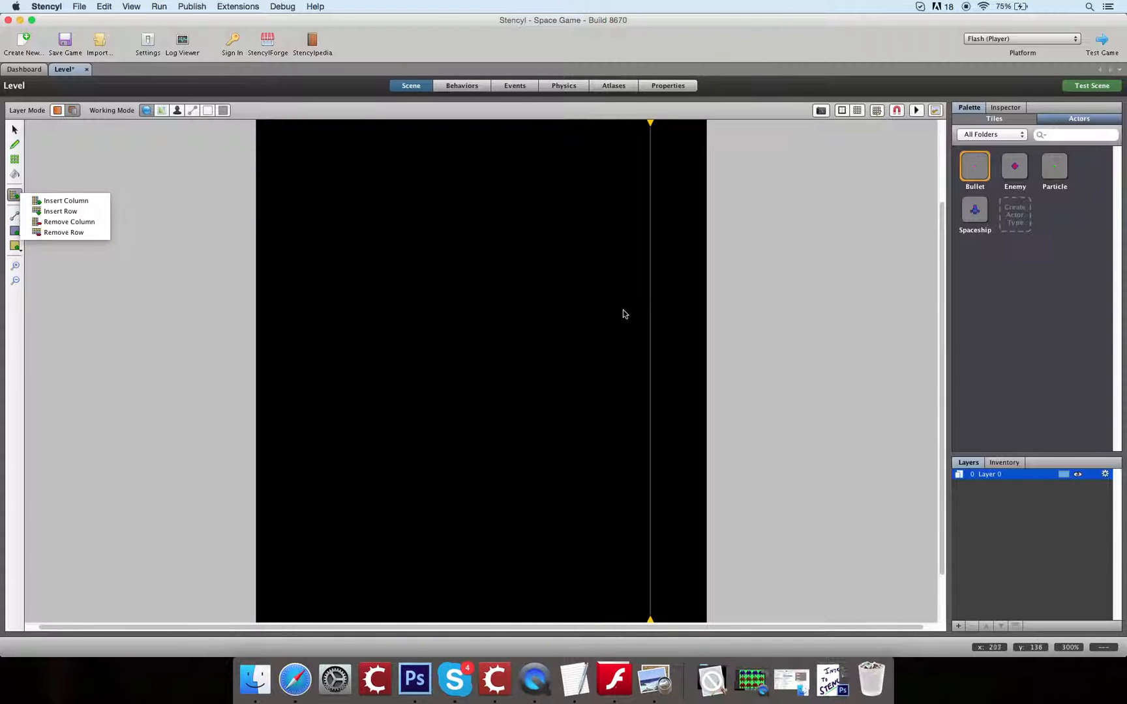
click(650, 183)
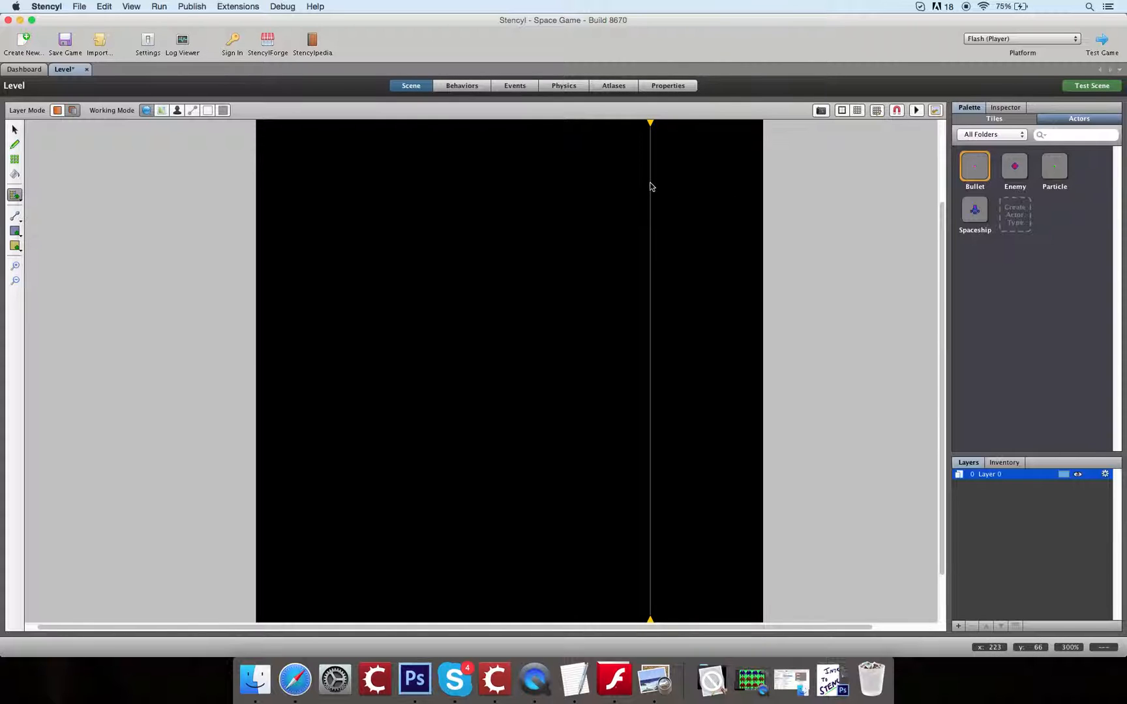
click(707, 195)
click(765, 194)
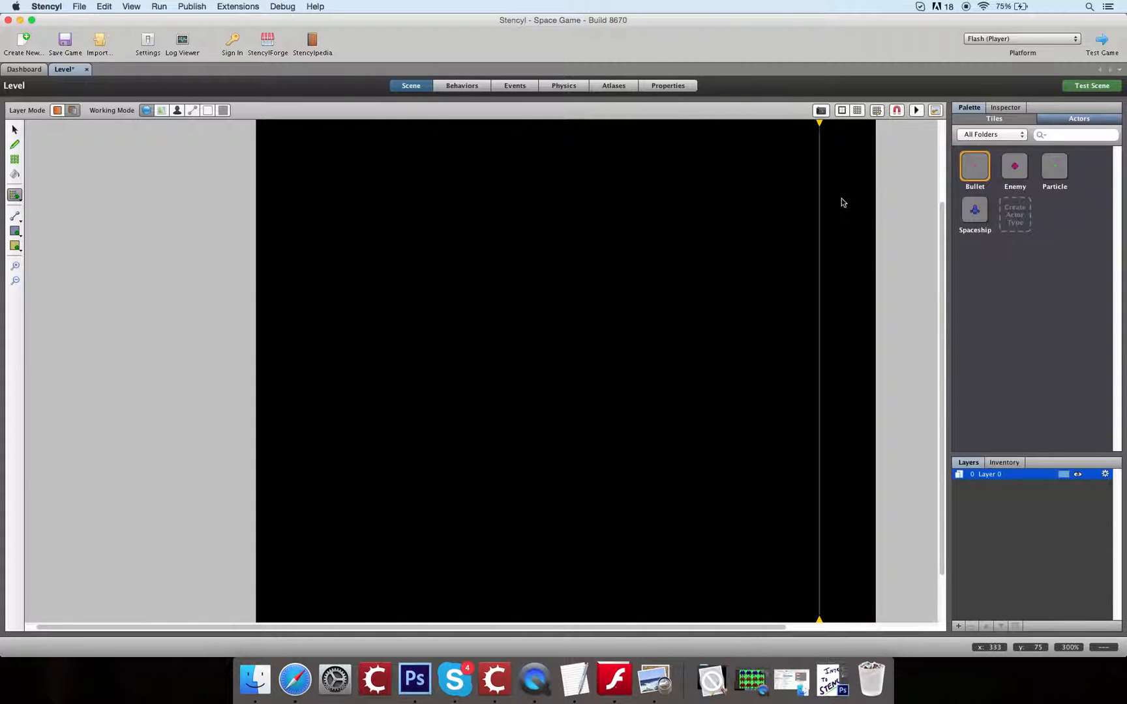
click(842, 201)
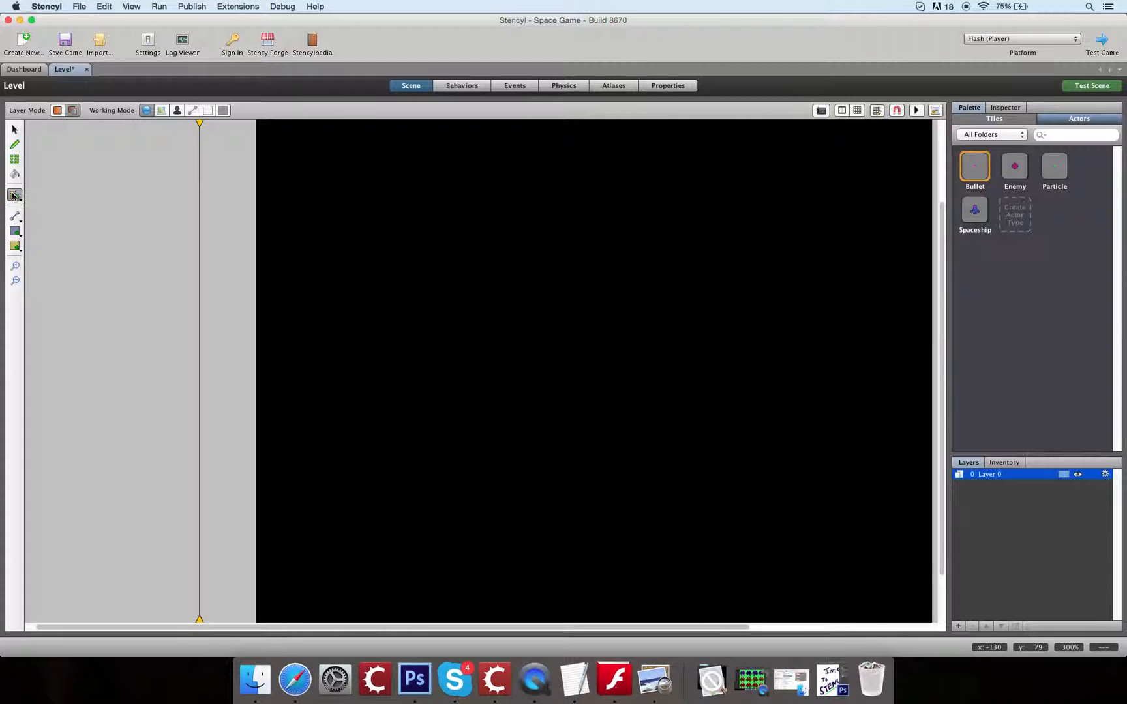
Restore the scene's width to 8 tiles in the scene properties
click(666, 85)
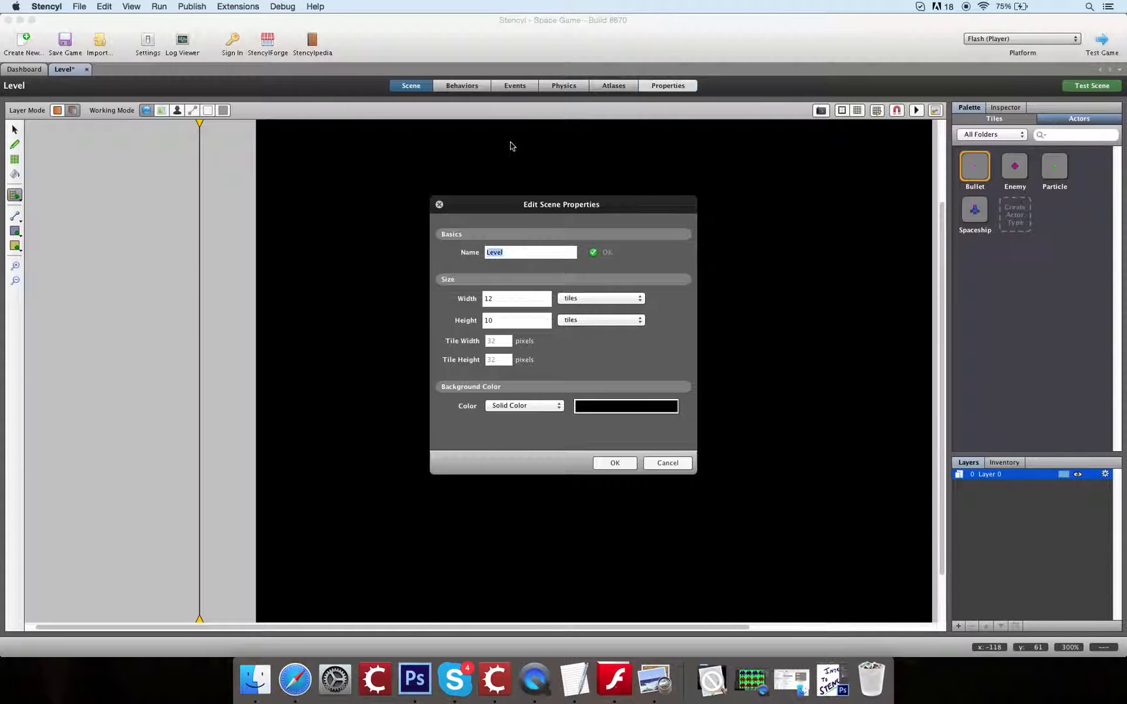
click(439, 205)
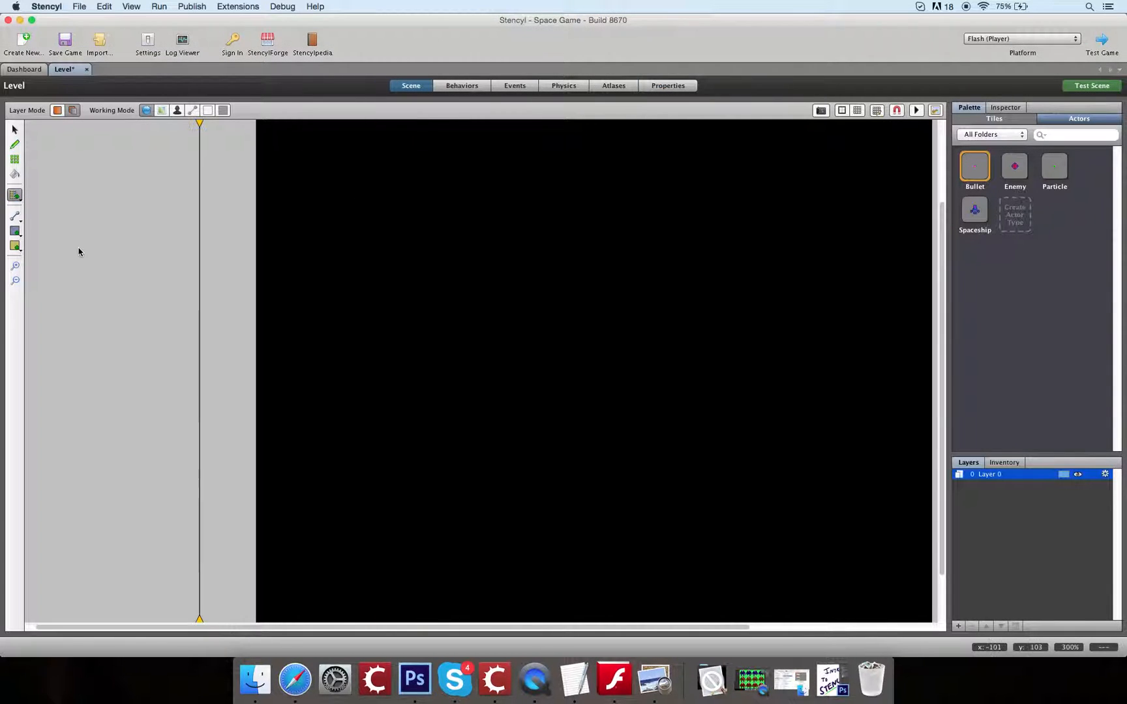
click(667, 86)
double_click(494, 299)
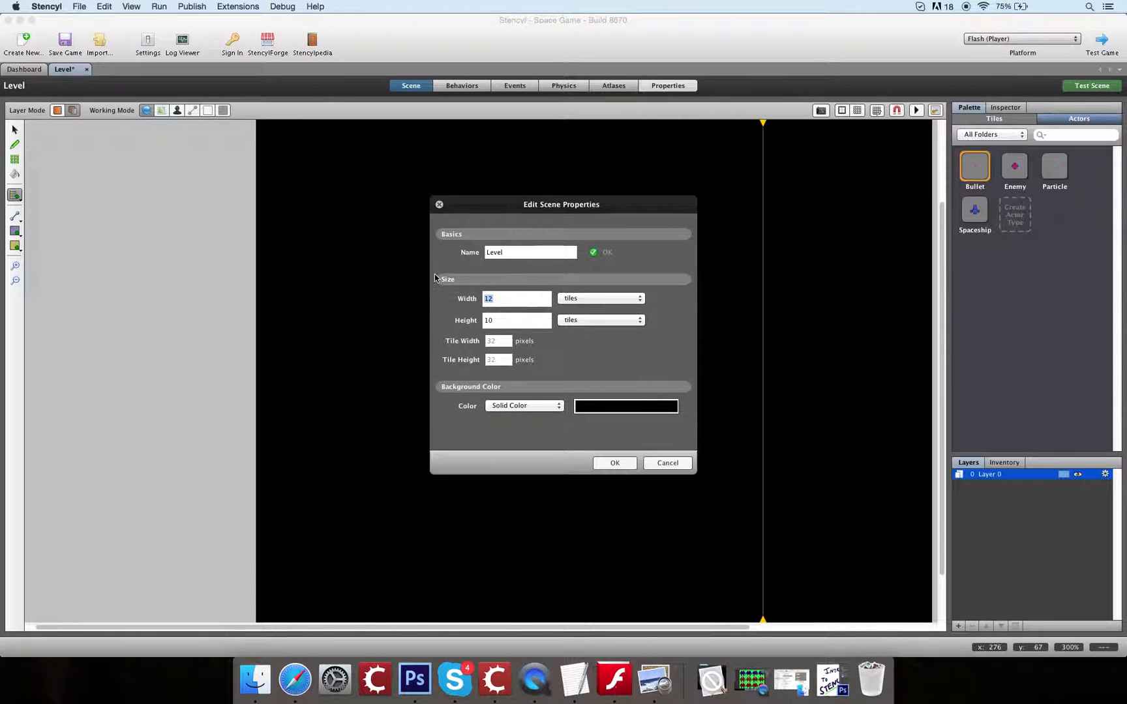
text(6)
key(Return)
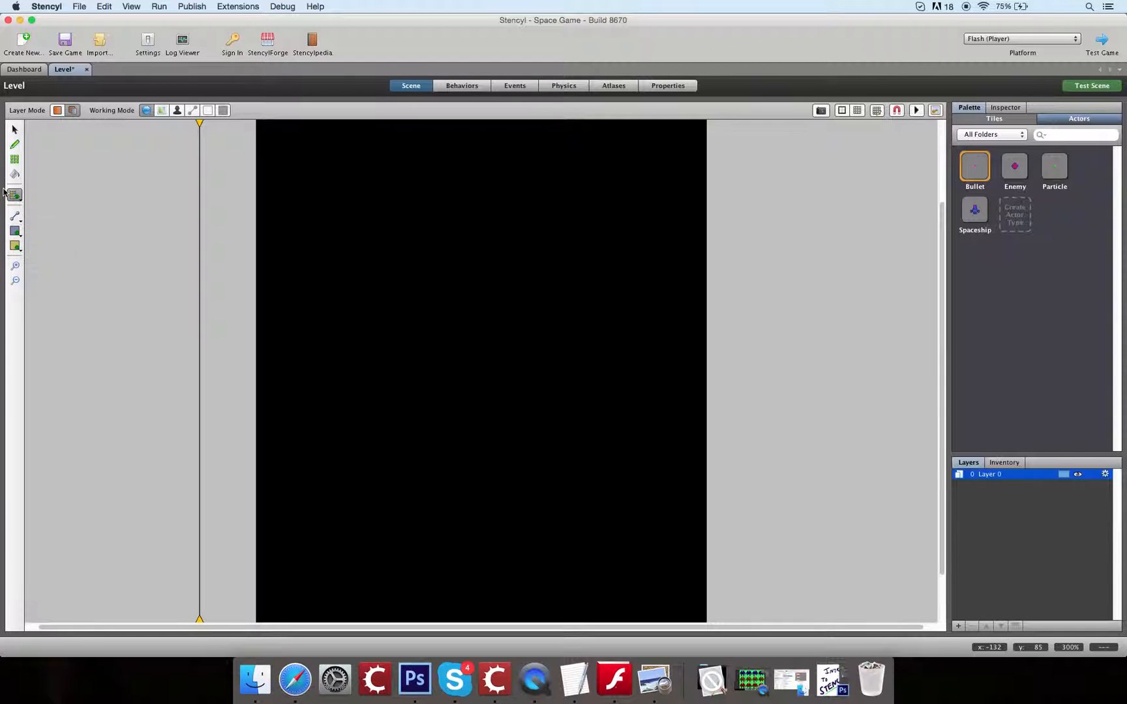
Try the region drawing tool, and return to the selection tool with the working mode covering all object types
click(15, 232)
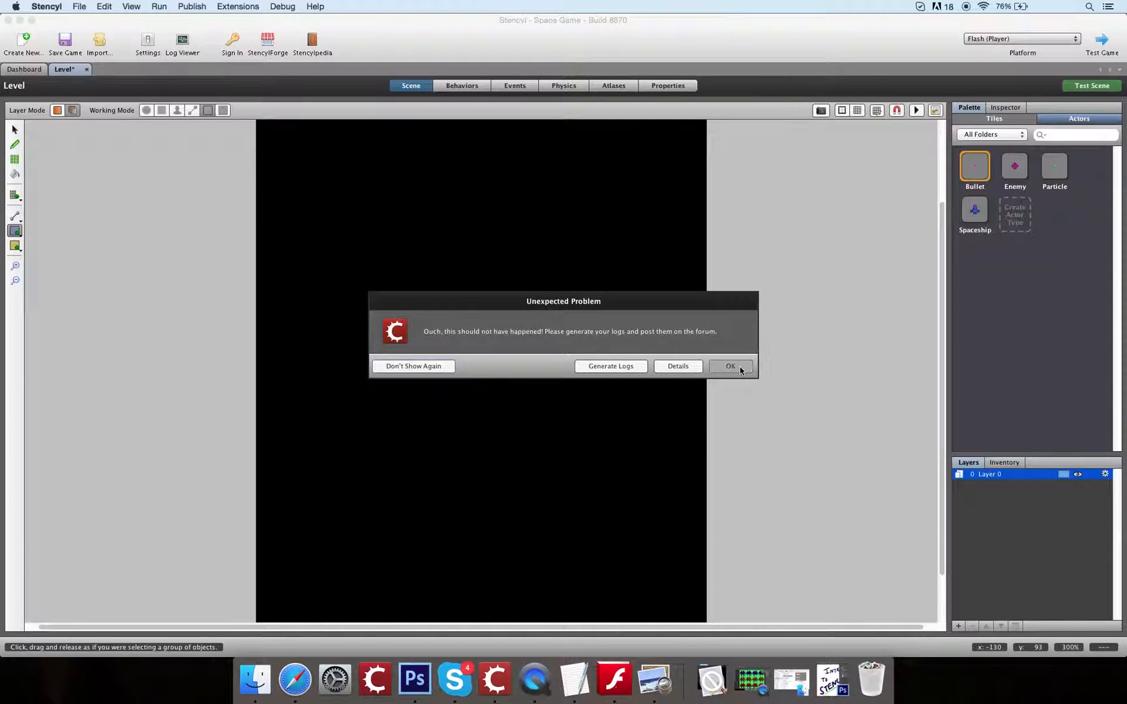
click(730, 366)
click(434, 368)
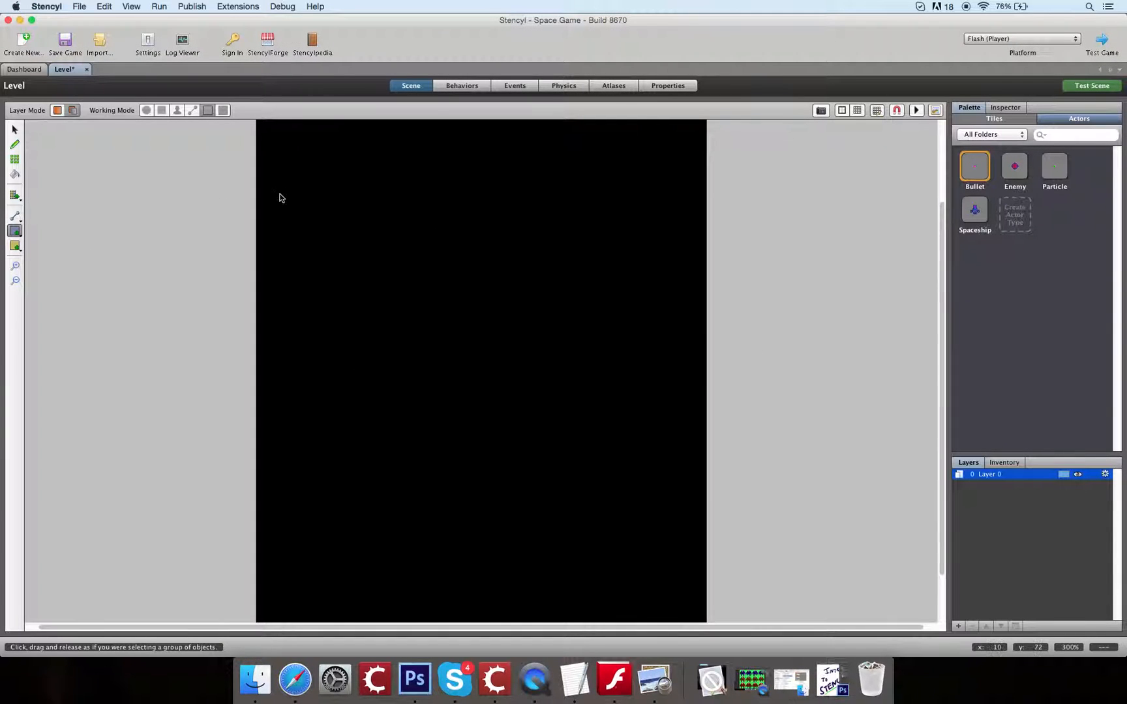
scroll(282, 198, up, 3)
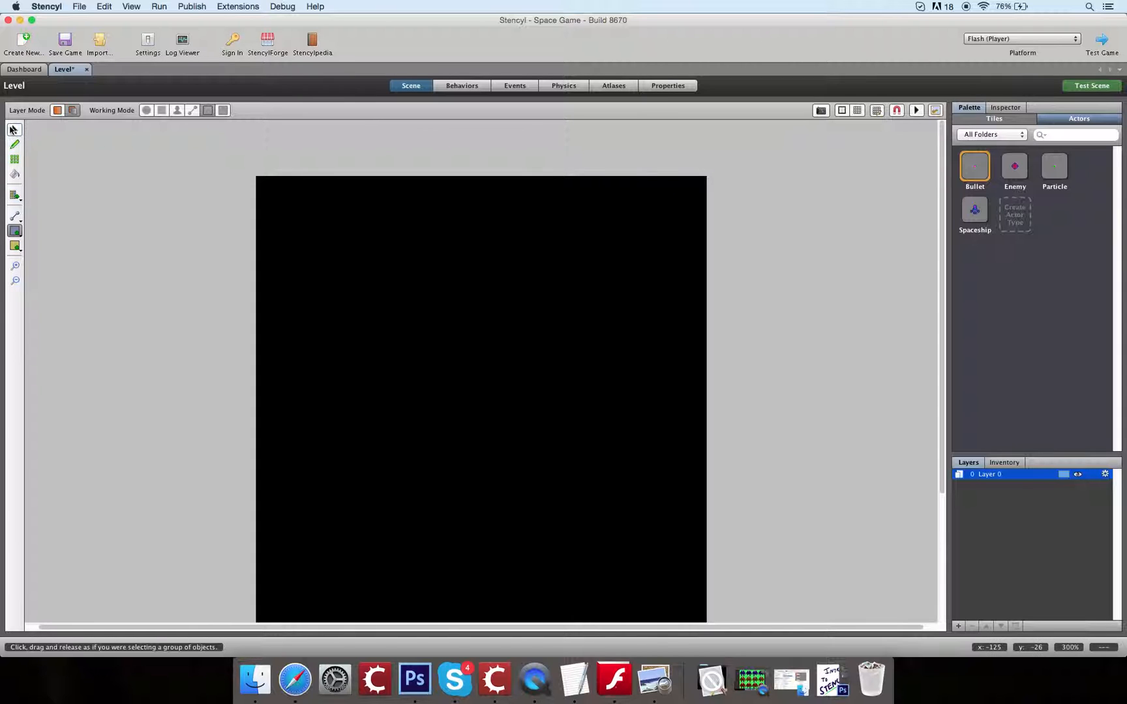
click(13, 130)
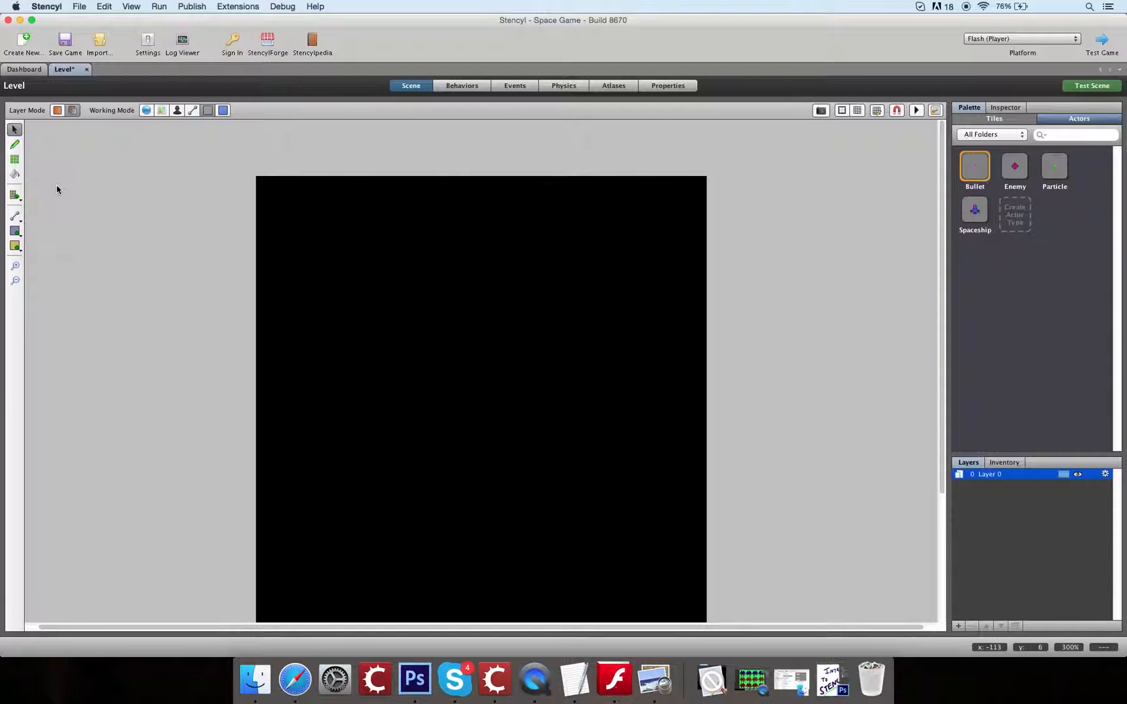
click(146, 110)
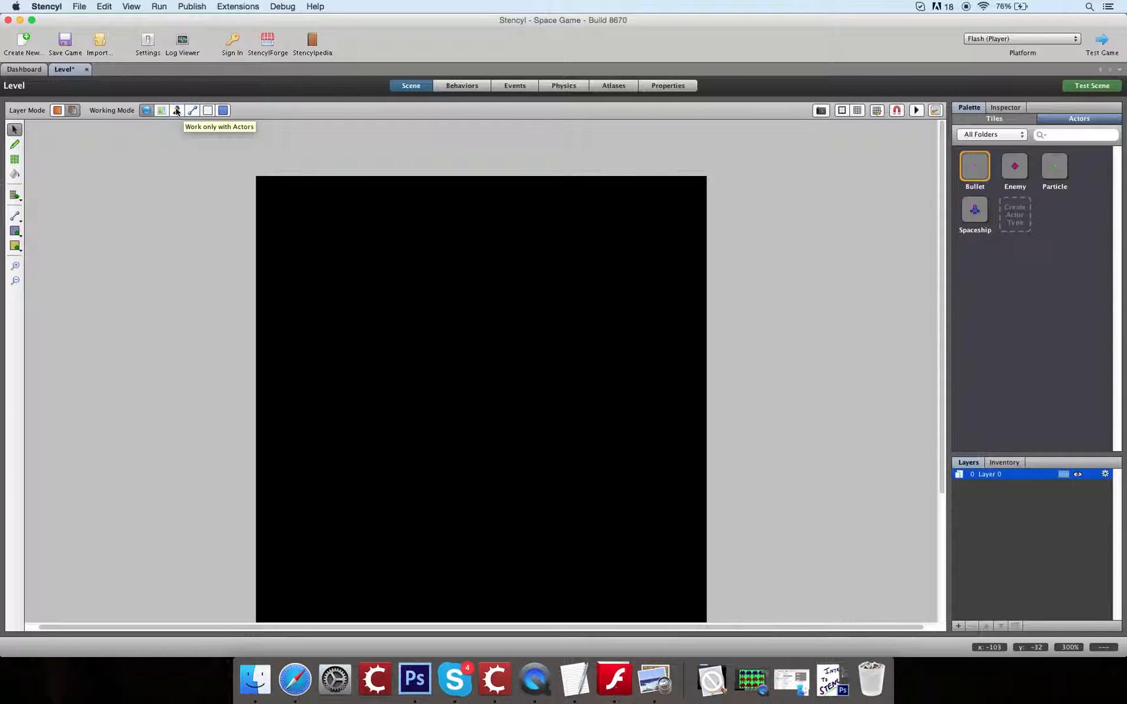
Try the restricted working modes, including actors only, and return to the mode covering all object types
scroll(359, 328, down, 3)
scroll(359, 328, left, 1)
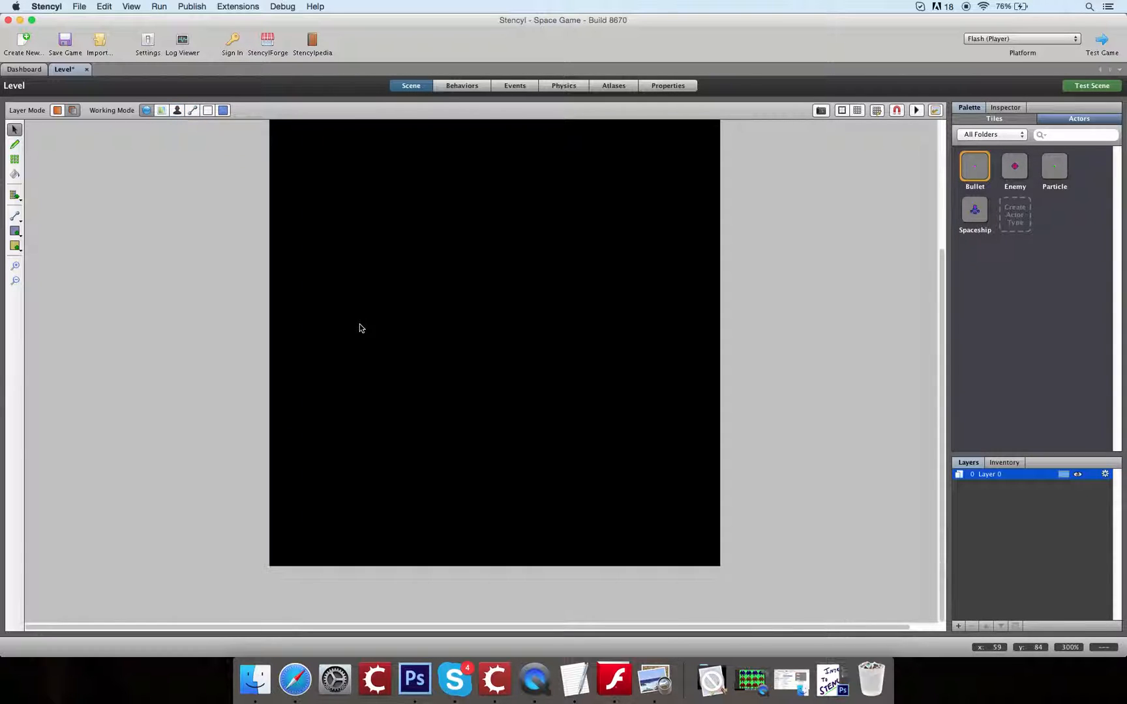
scroll(361, 328, up, 3)
scroll(363, 328, right, 2)
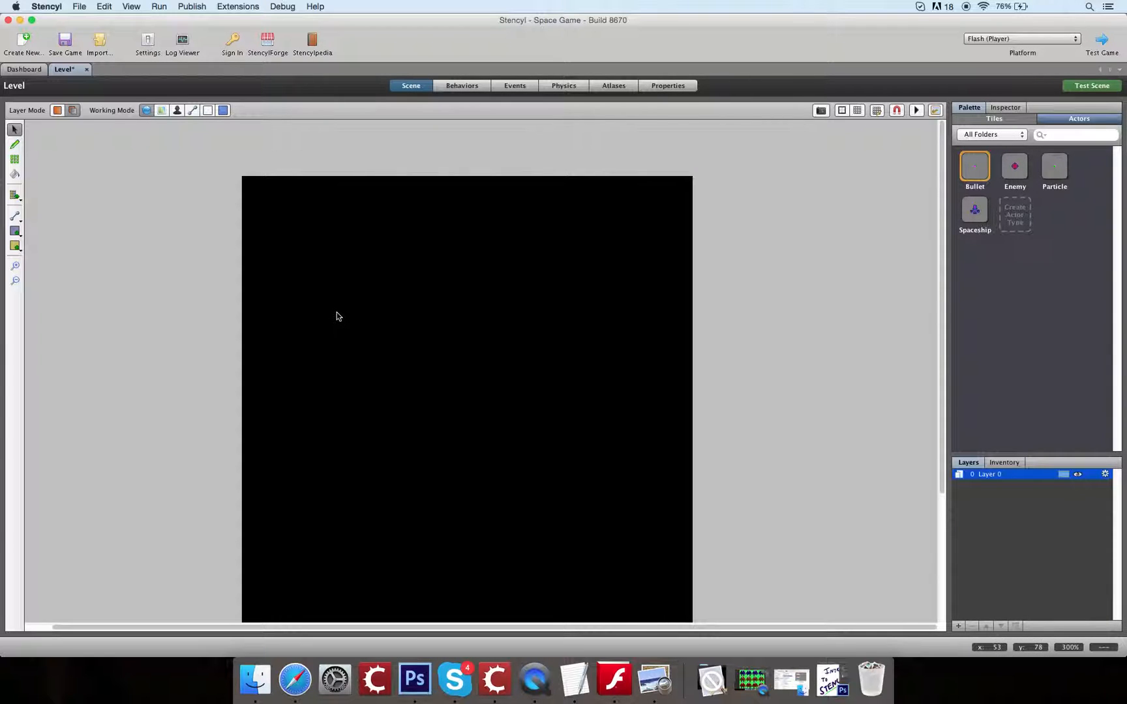
click(163, 111)
click(177, 111)
click(147, 111)
scroll(807, 402, down, 4)
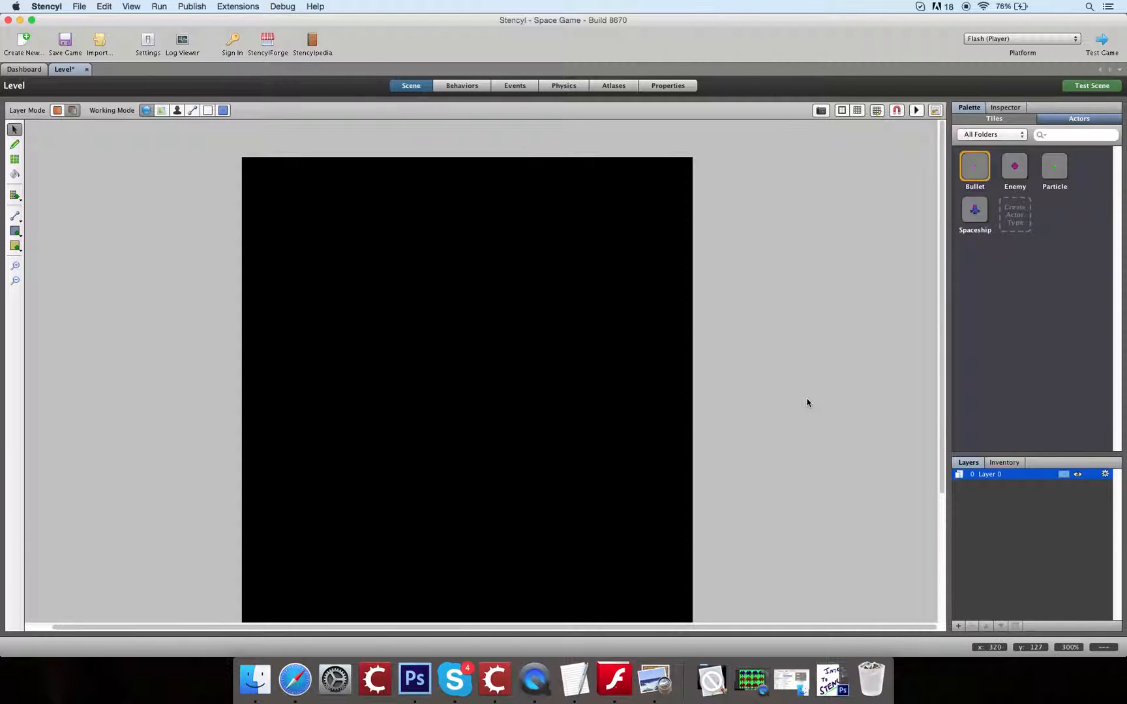
scroll(807, 402, up, 4)
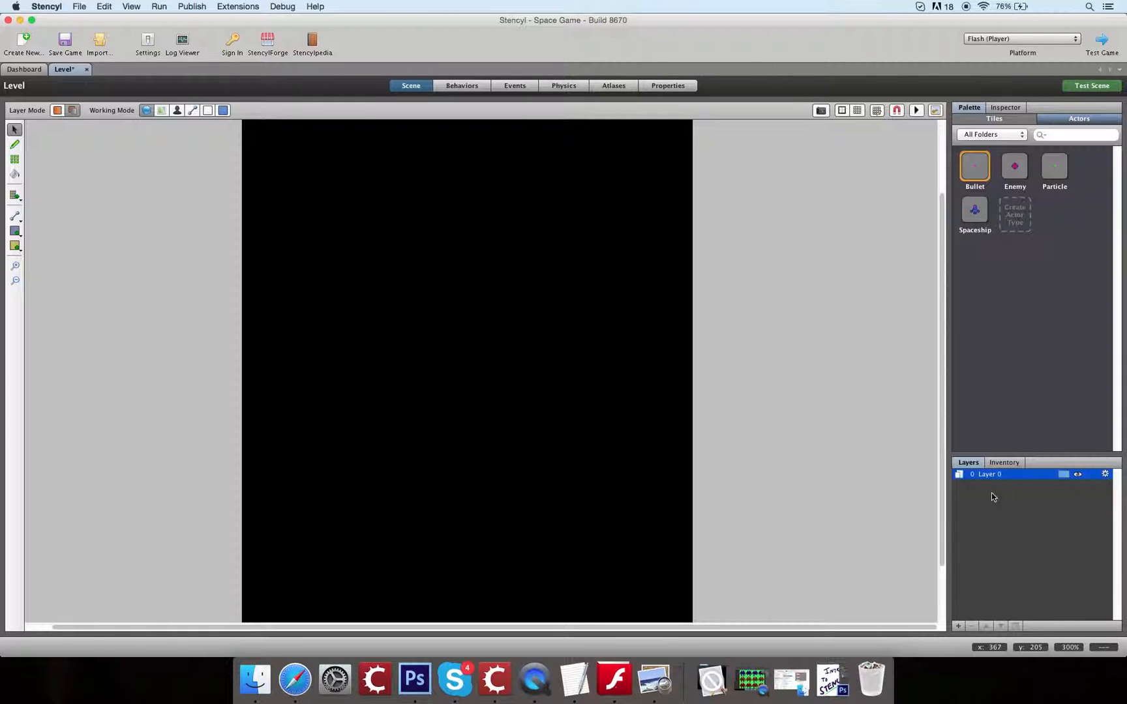
Add a new background layer to the scene using the Space background
click(958, 627)
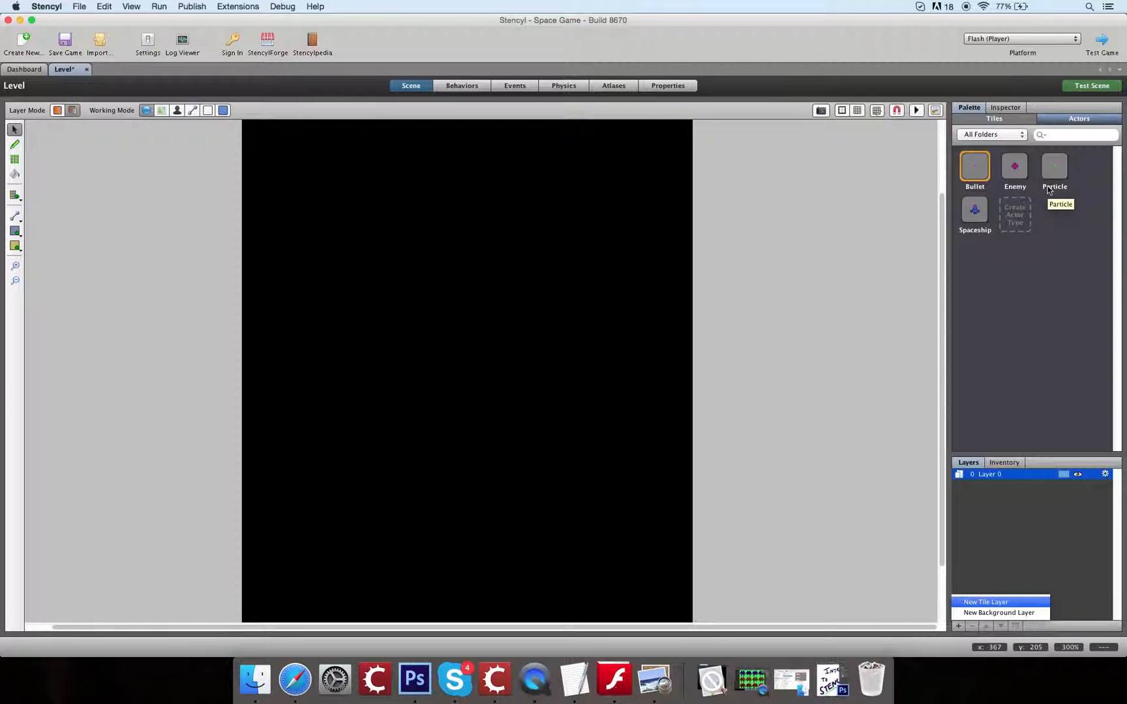
click(996, 613)
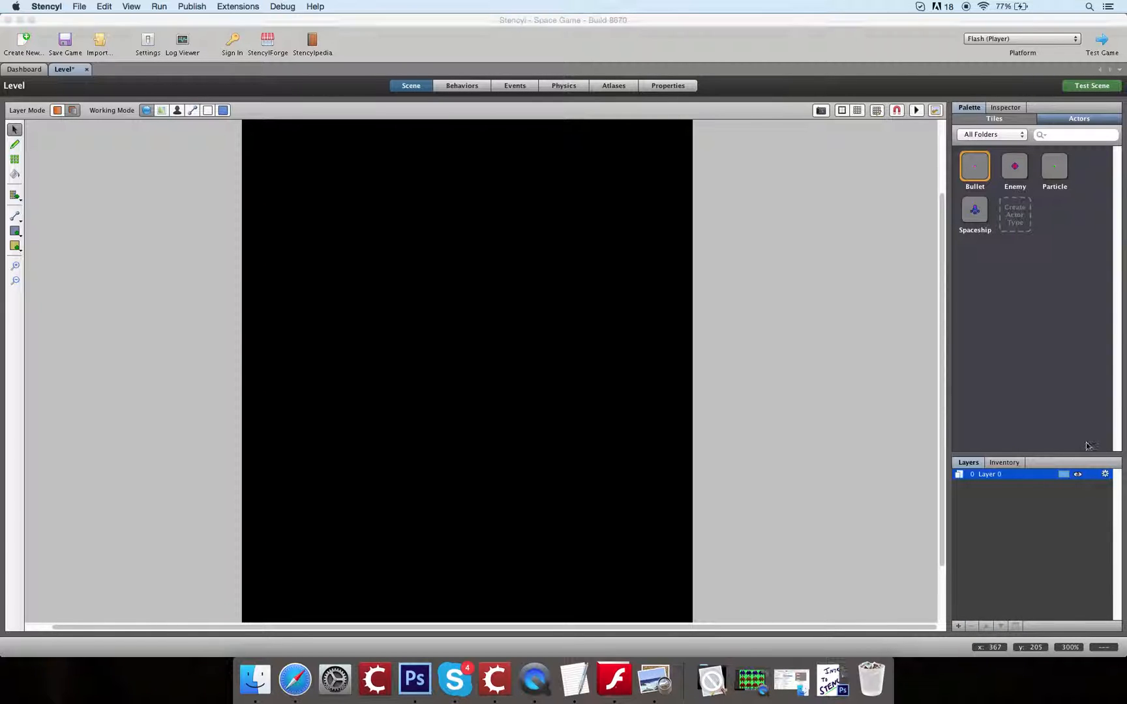
double_click(492, 253)
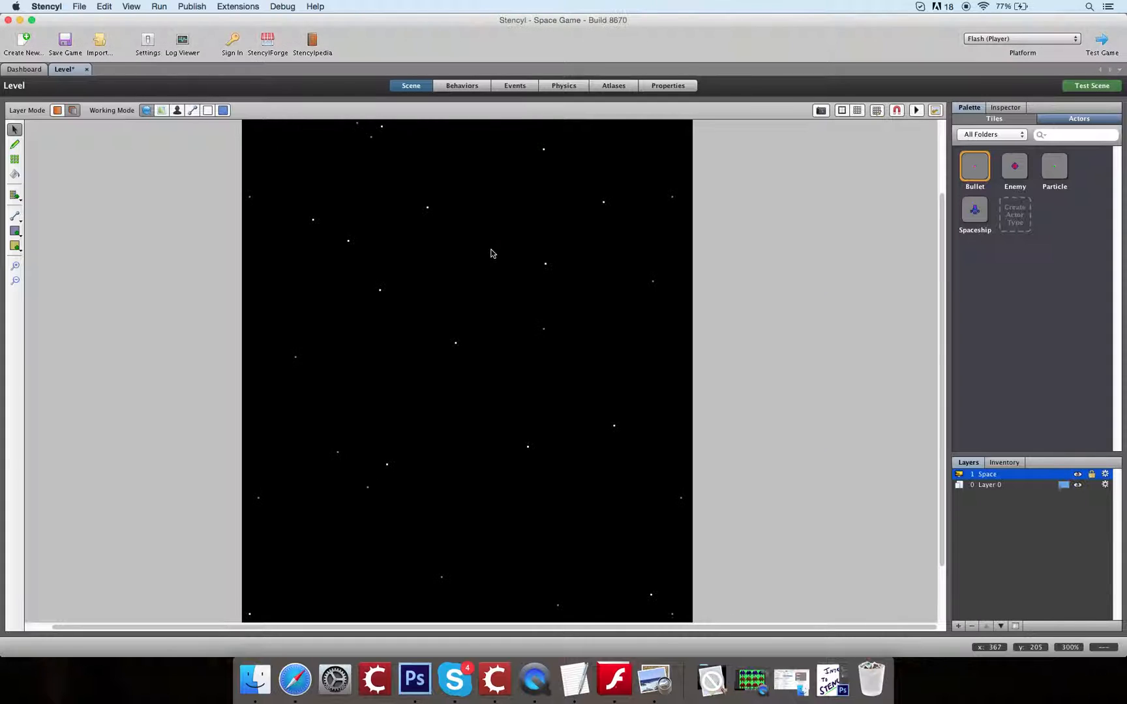
scroll(712, 369, up, 5)
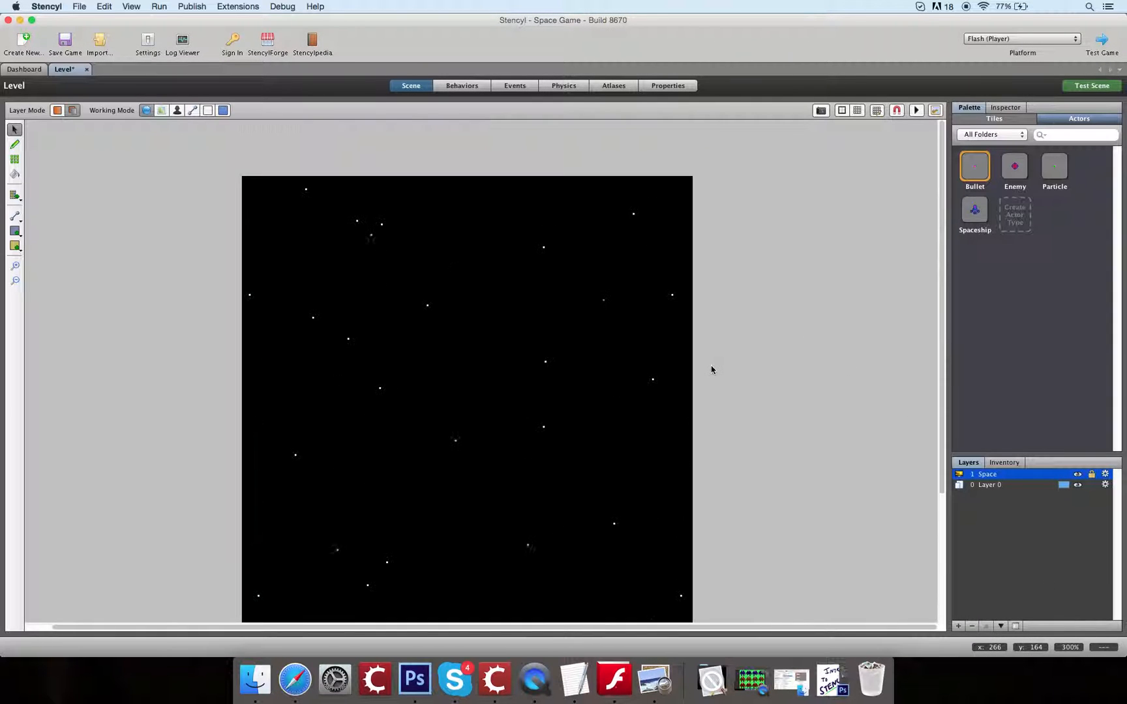
scroll(712, 370, down, 2)
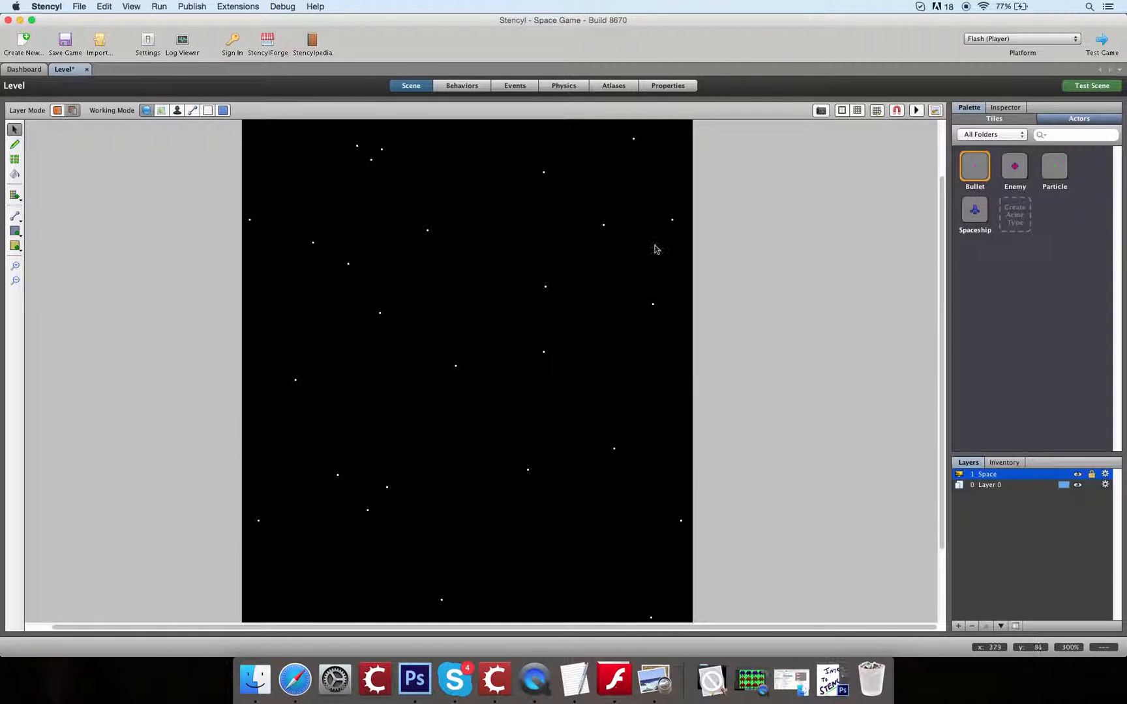
Try painting Bullet actors across the scene with the pencil tool while the Space layer is selected
click(14, 144)
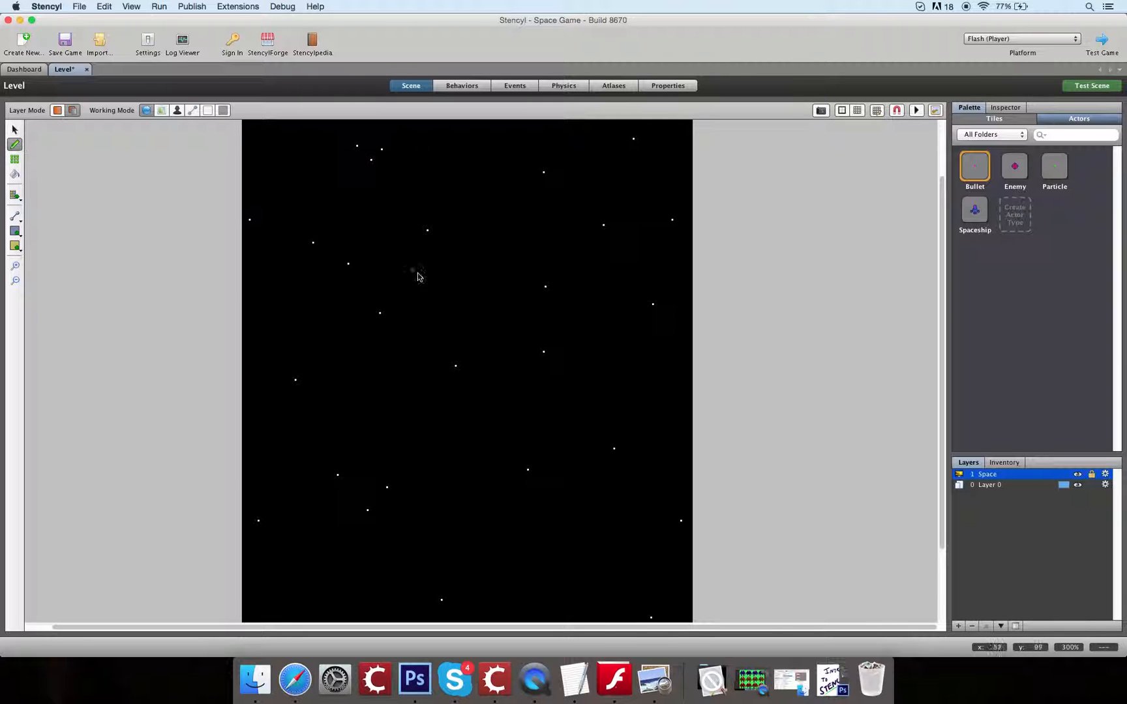
click(516, 200)
click(1092, 476)
Move the Space background layer beneath Layer 0 in the layer order
click(989, 484)
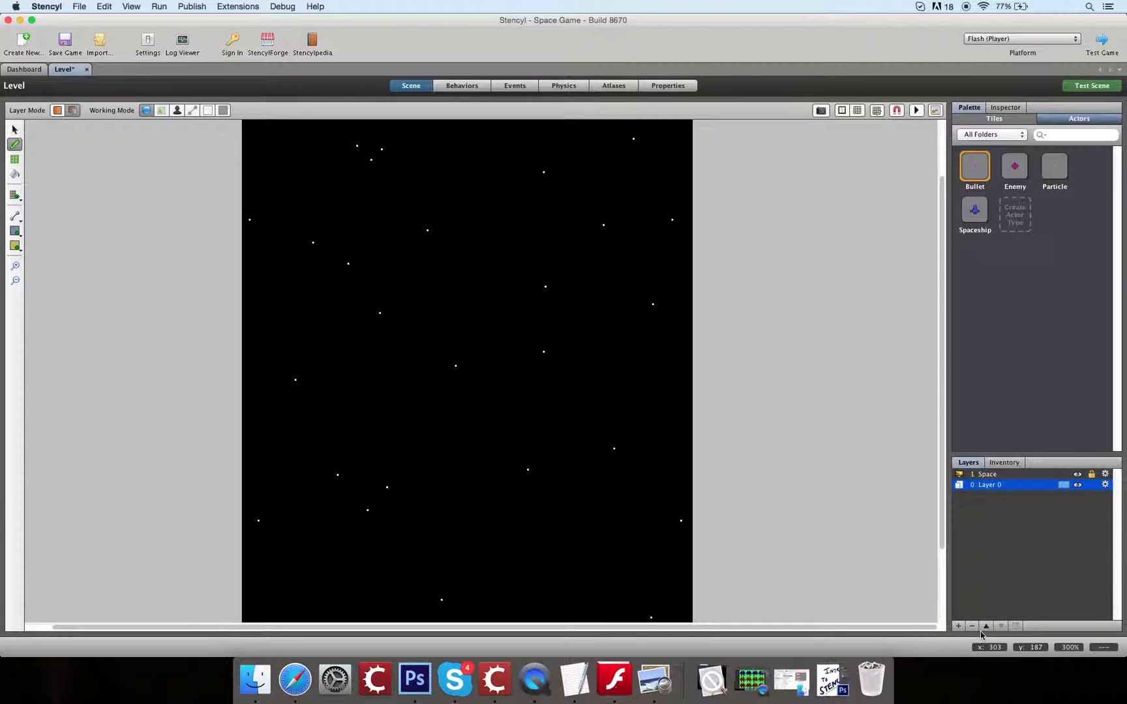
click(988, 475)
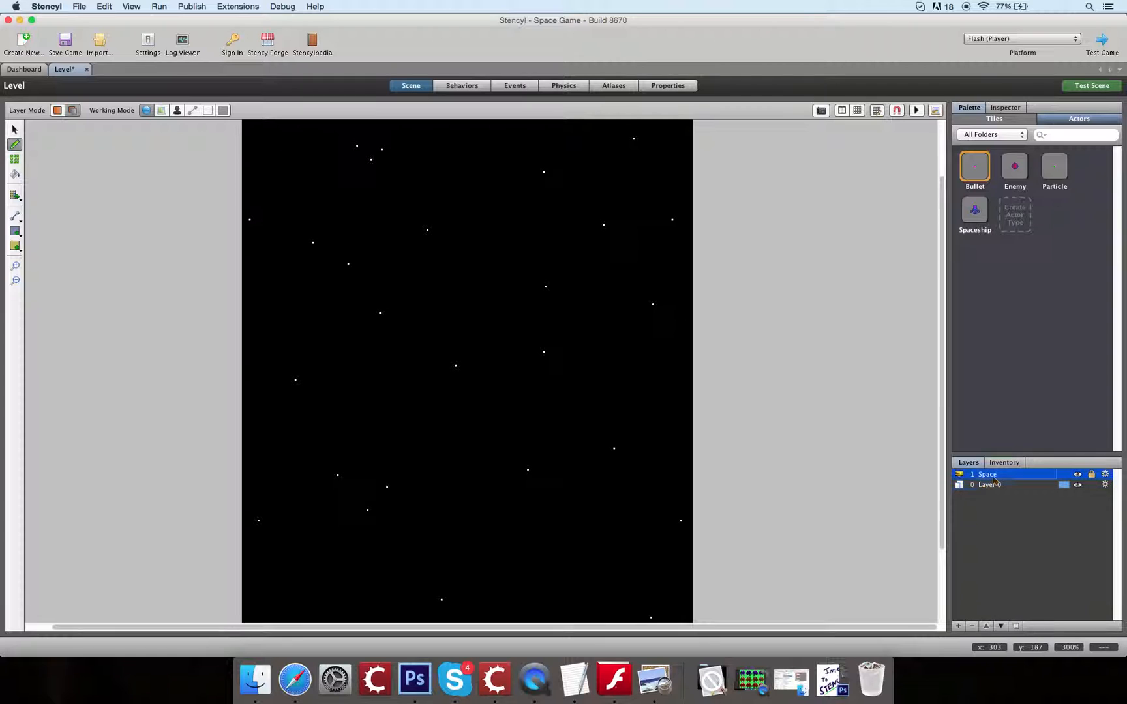
click(1001, 626)
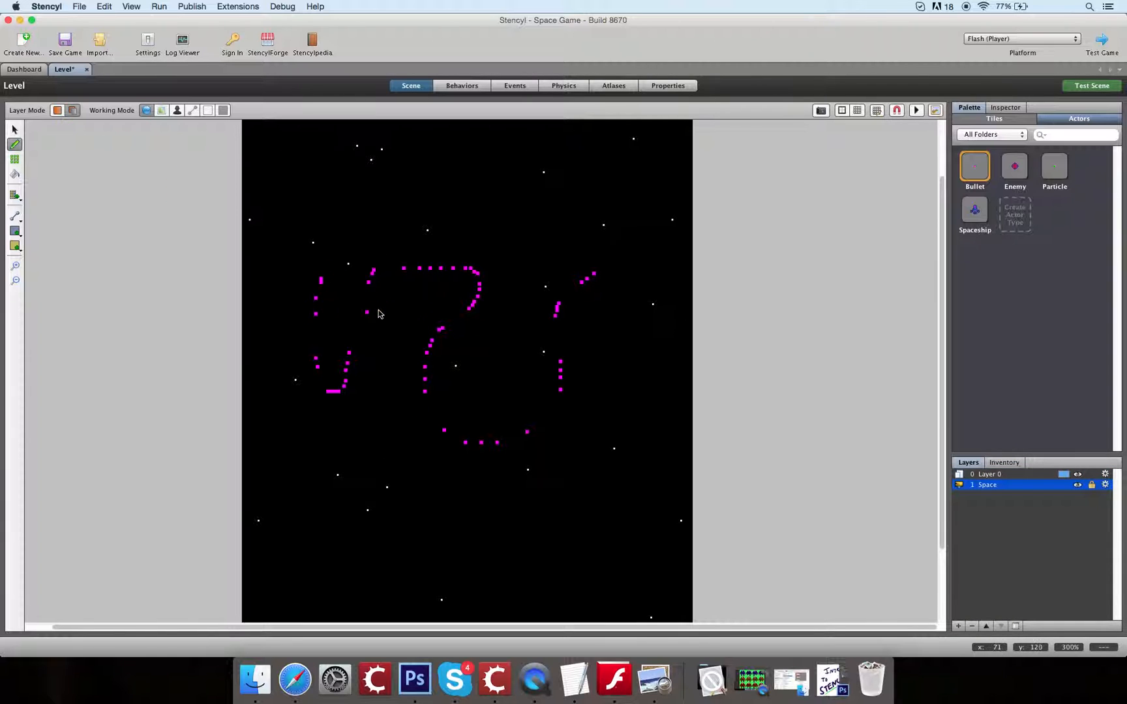
Select all the Bullet actors painted in the scene and delete them
click(15, 129)
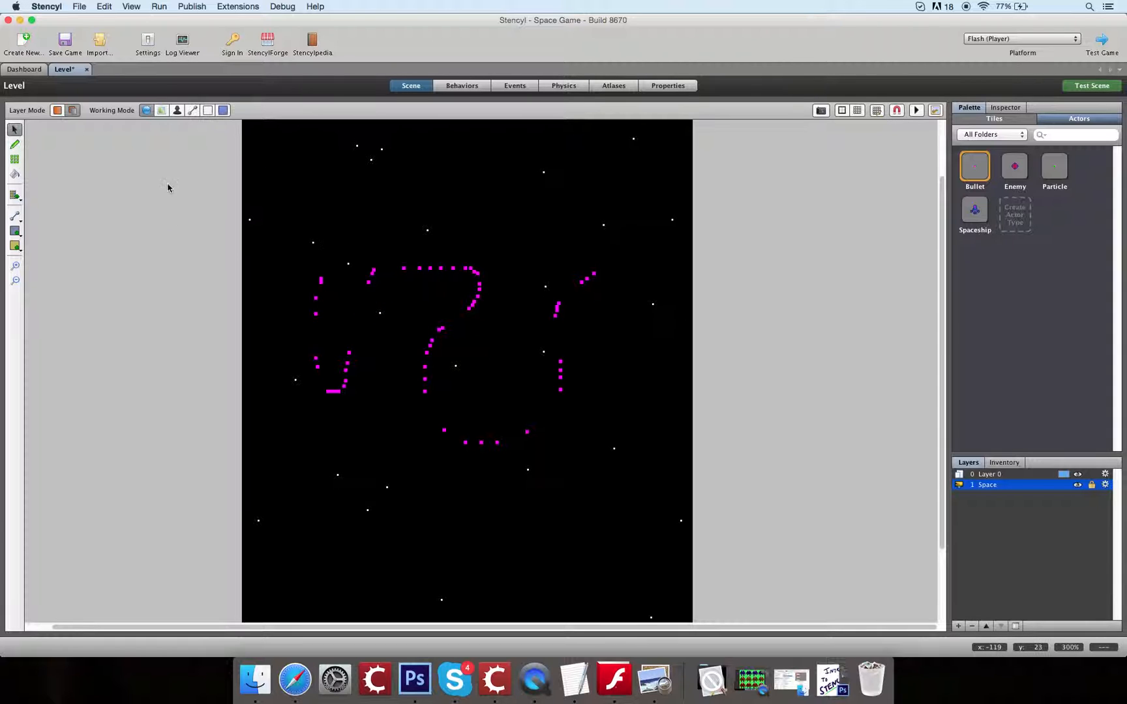
drag(266, 195, 717, 483)
key(Delete)
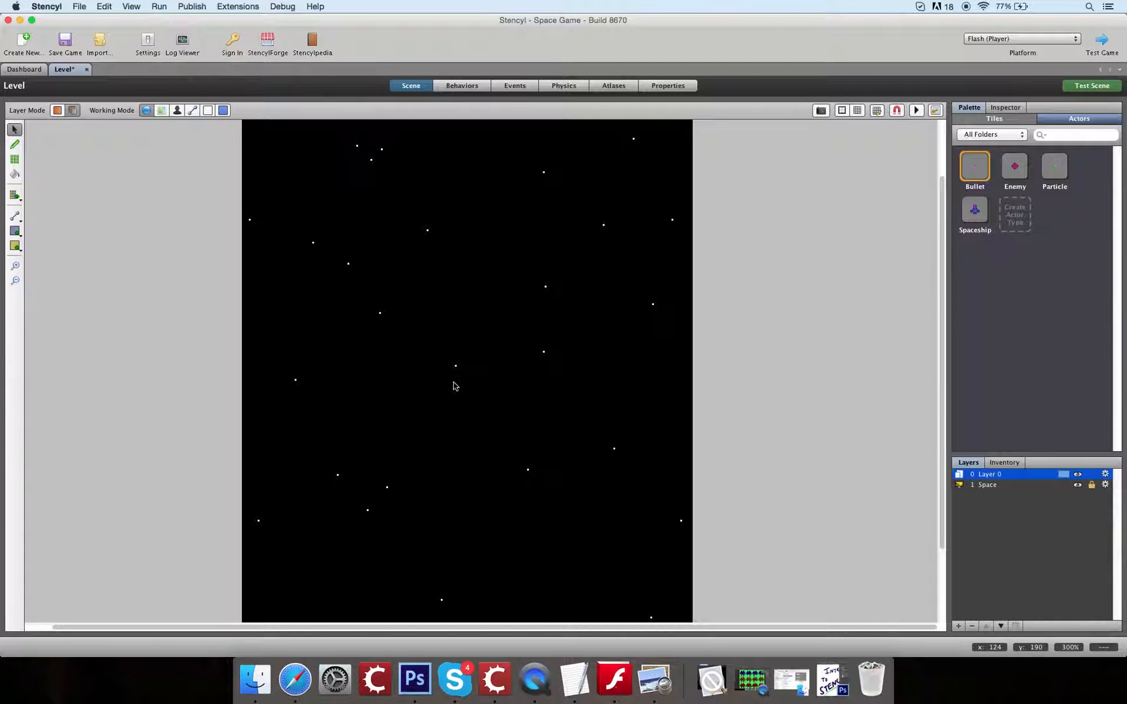
Place one Spaceship actor on Layer 0, horizontally near the middle of the scene
scroll(454, 382, down, 3)
scroll(454, 382, left, 1)
scroll(454, 382, up, 5)
scroll(454, 386, down, 3)
scroll(454, 387, right, 1)
click(975, 209)
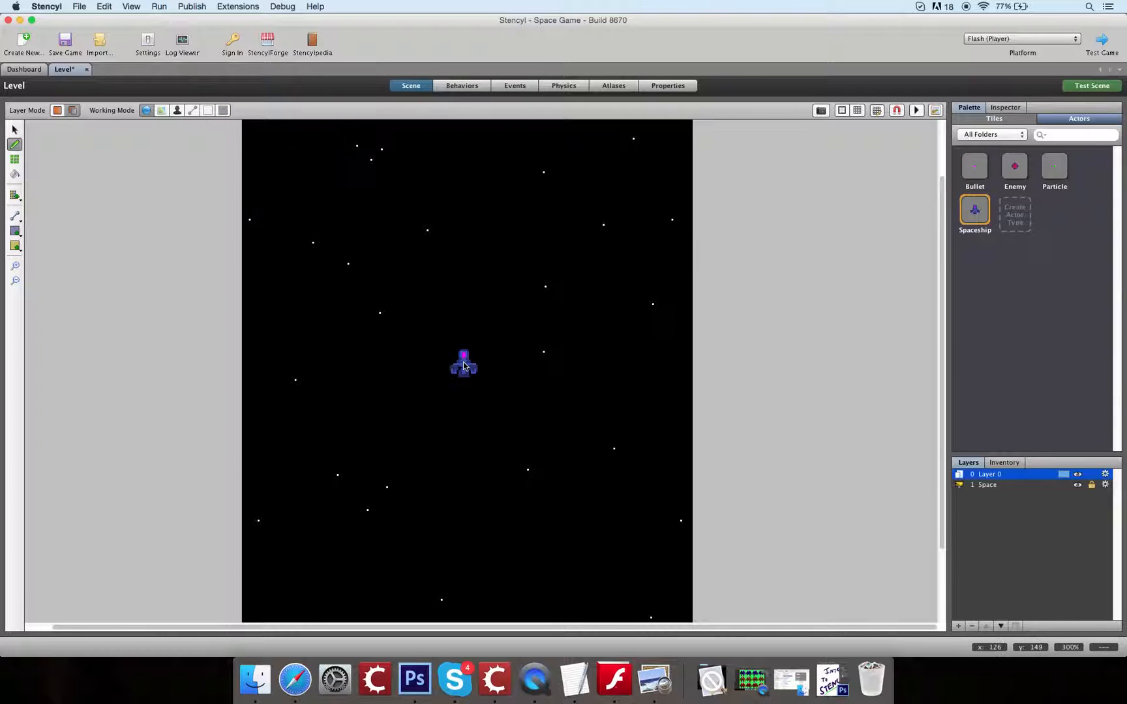
click(462, 369)
Place five Enemy actors scattered across the area above the spaceship
scroll(664, 365, up, 2)
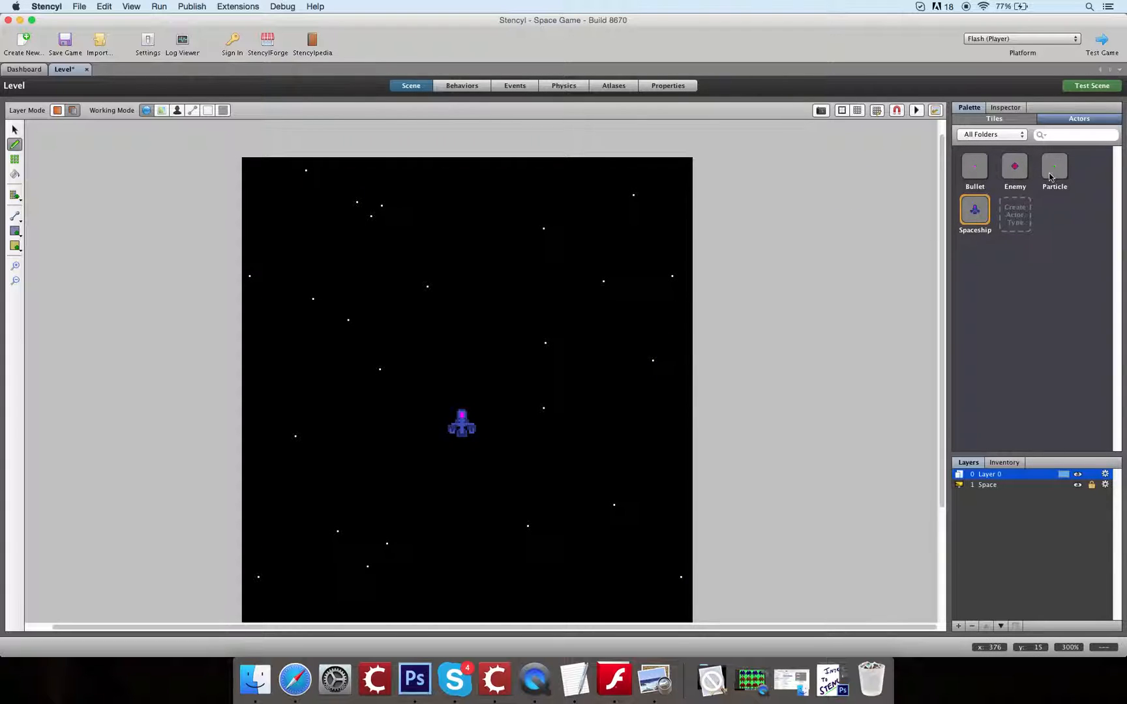
click(1014, 168)
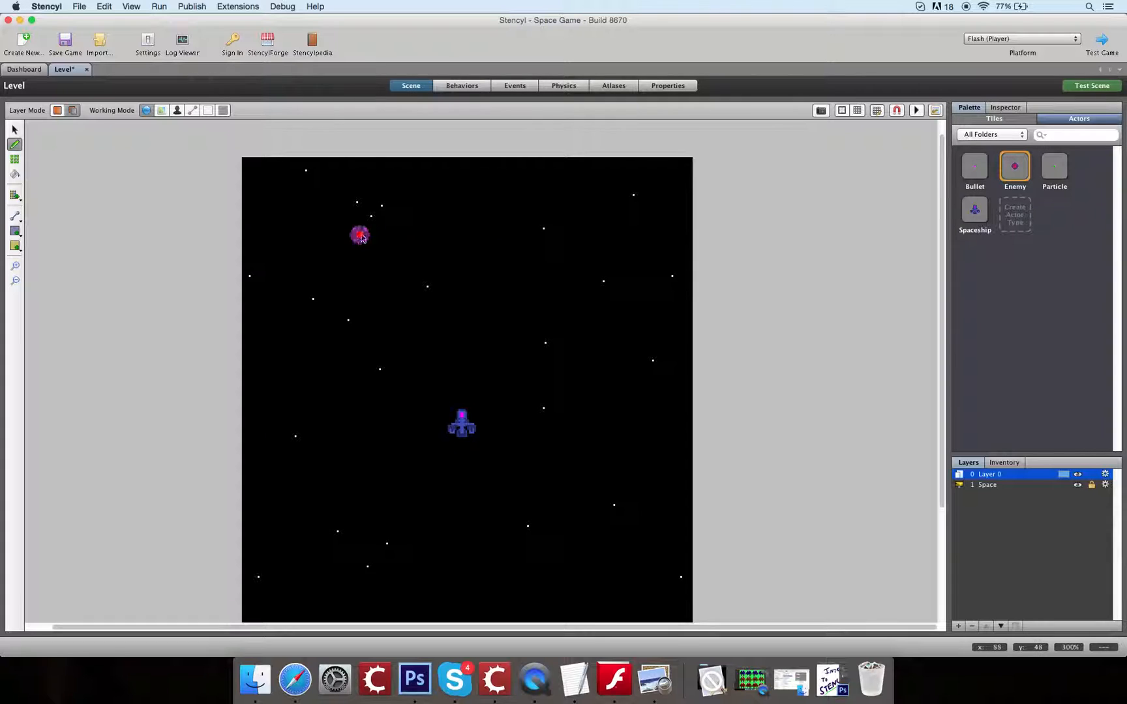
click(321, 238)
click(450, 200)
click(337, 318)
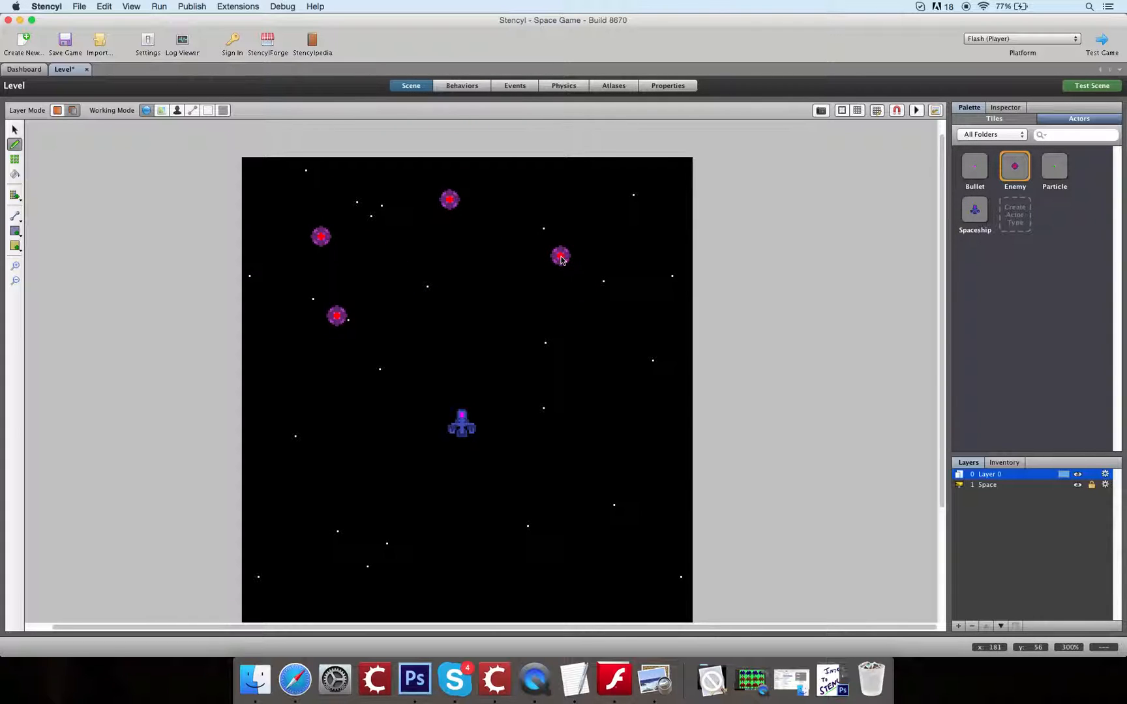
click(466, 273)
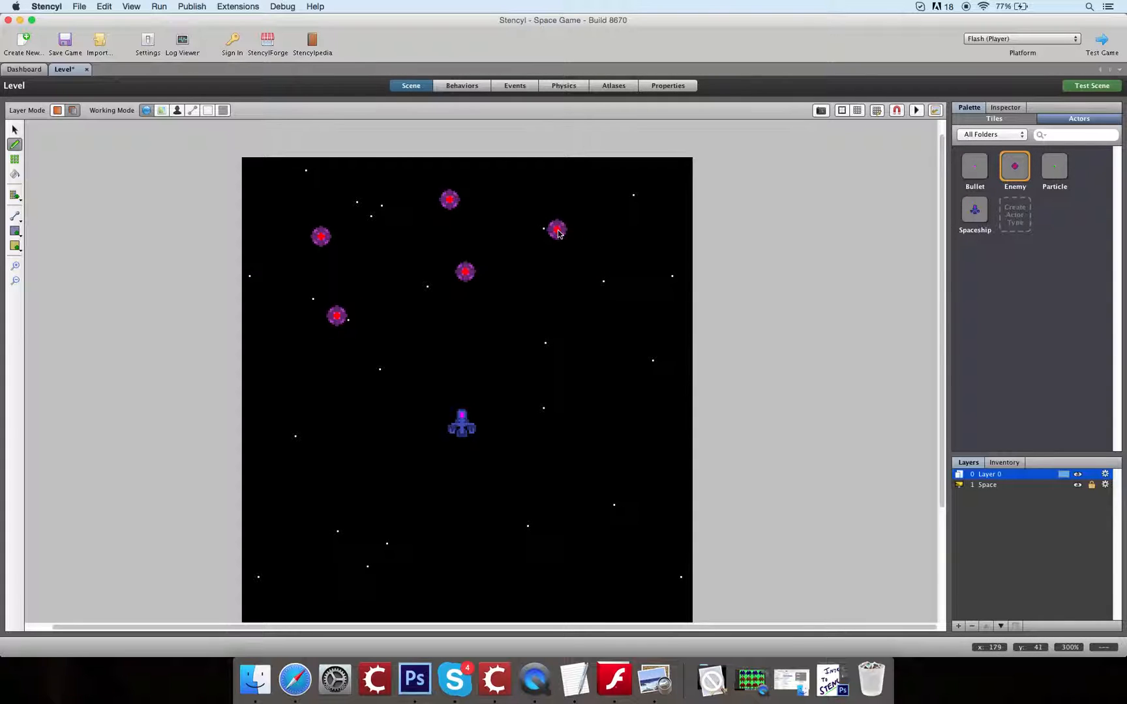
click(590, 241)
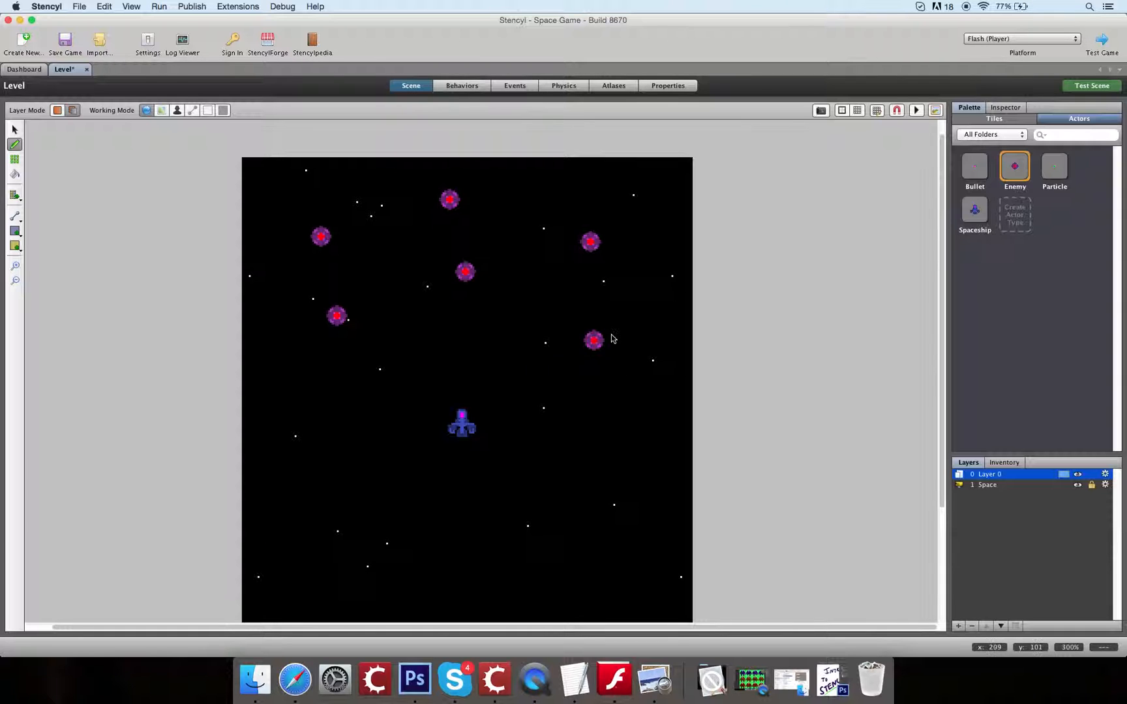
Show the scene grid and delete all the Enemy actors above the spaceship
click(858, 112)
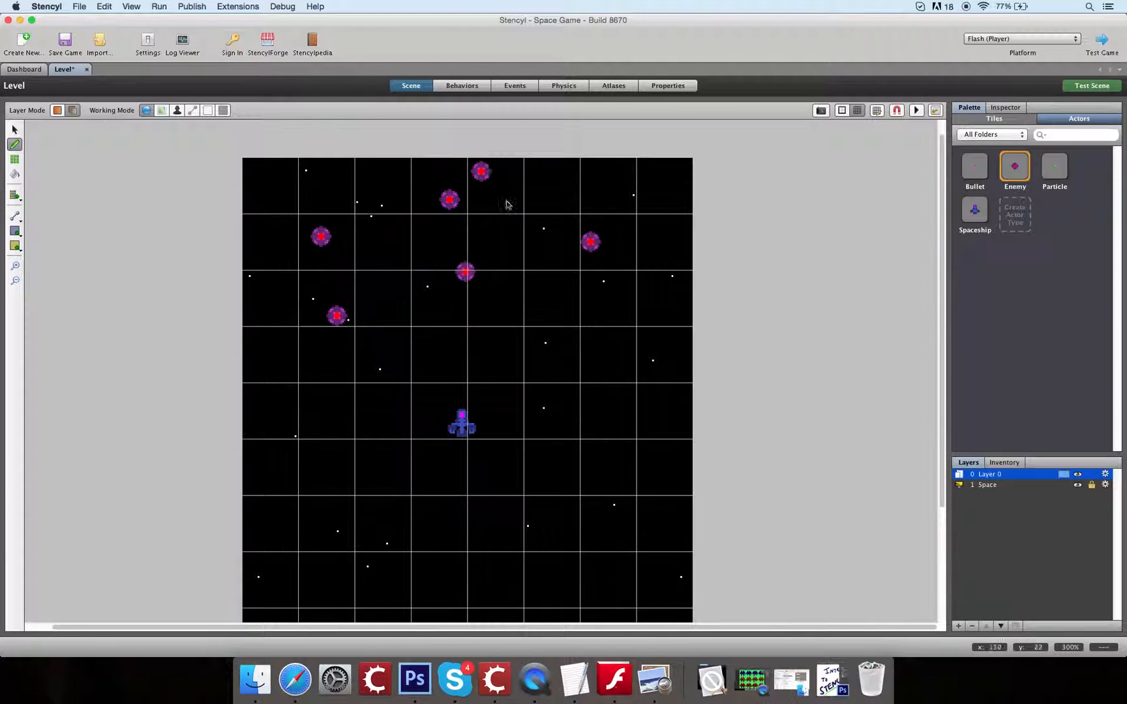
click(14, 130)
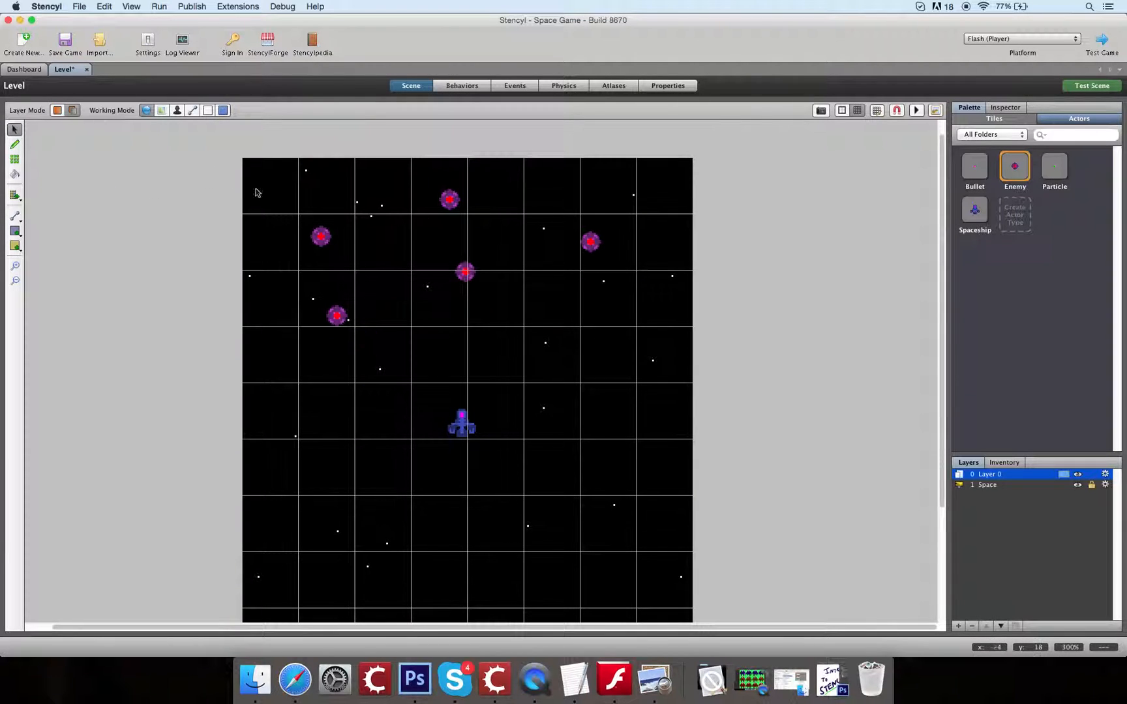
drag(222, 148, 637, 351)
key(Delete)
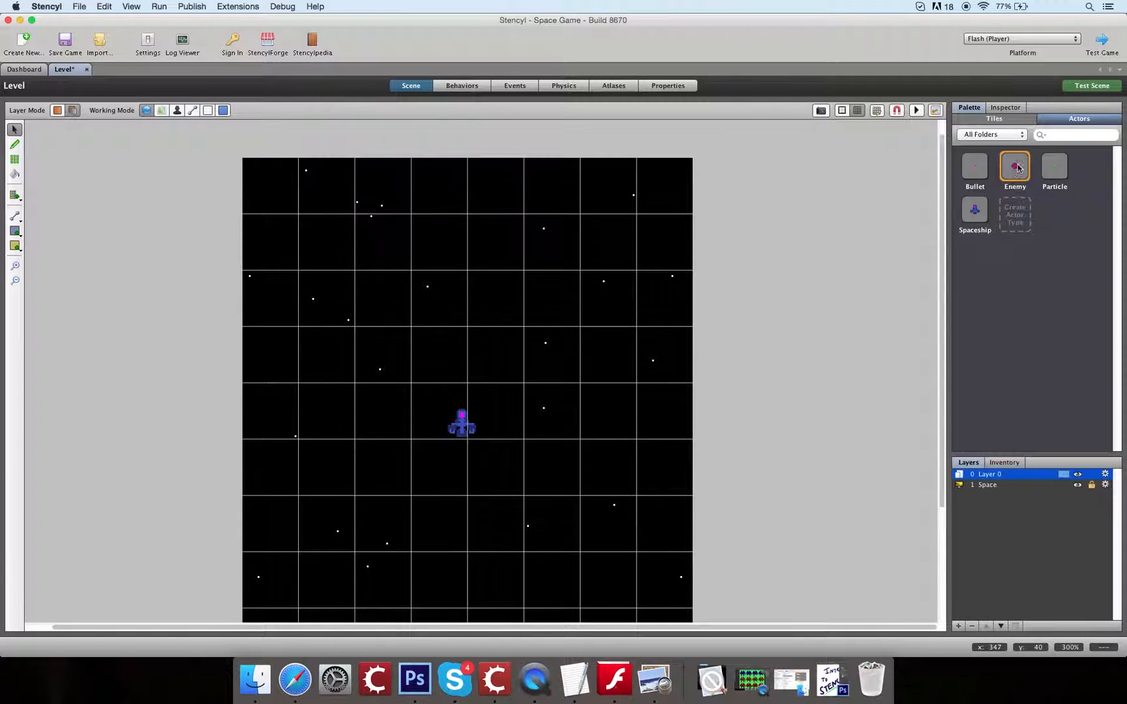
Enable Snap to Grid and try placing several Enemy actors aligned to the grid cells above the spaceship
click(897, 111)
click(15, 145)
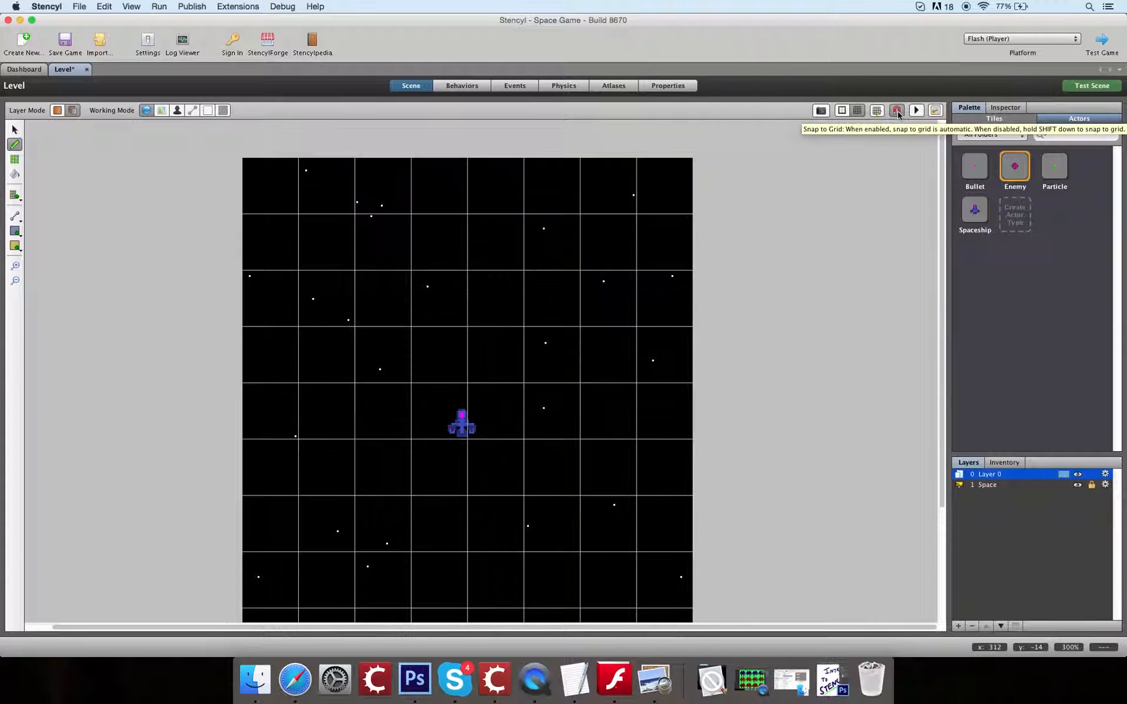
click(443, 246)
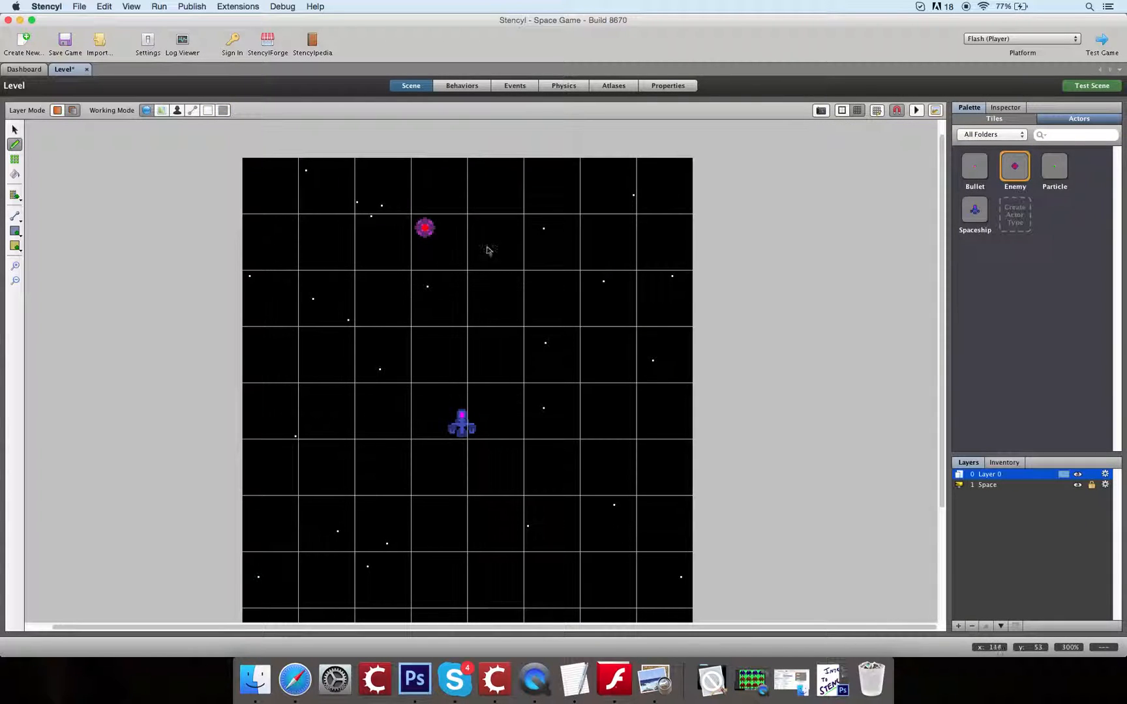
click(491, 251)
click(437, 298)
click(325, 299)
click(381, 299)
click(380, 243)
Undo all the Enemy placements made with grid snapping
key(super+z)
key(super+z)
key(super+z)
key(super+z)
key(super+z)
key(super+z)
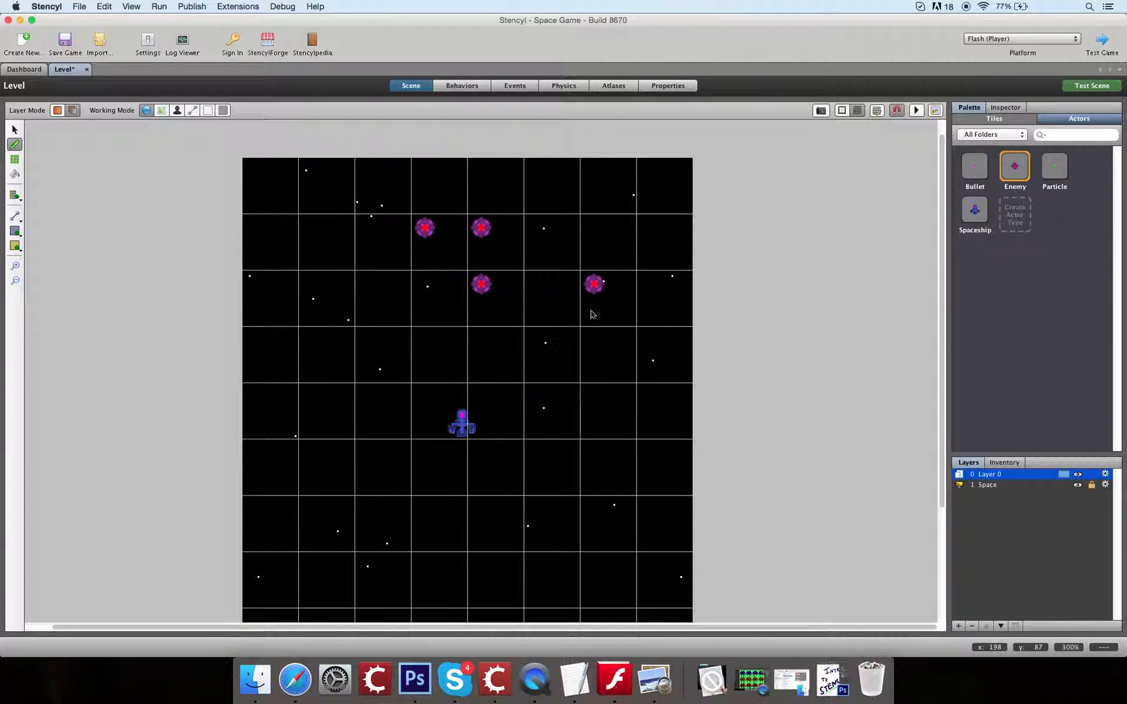
key(super+z)
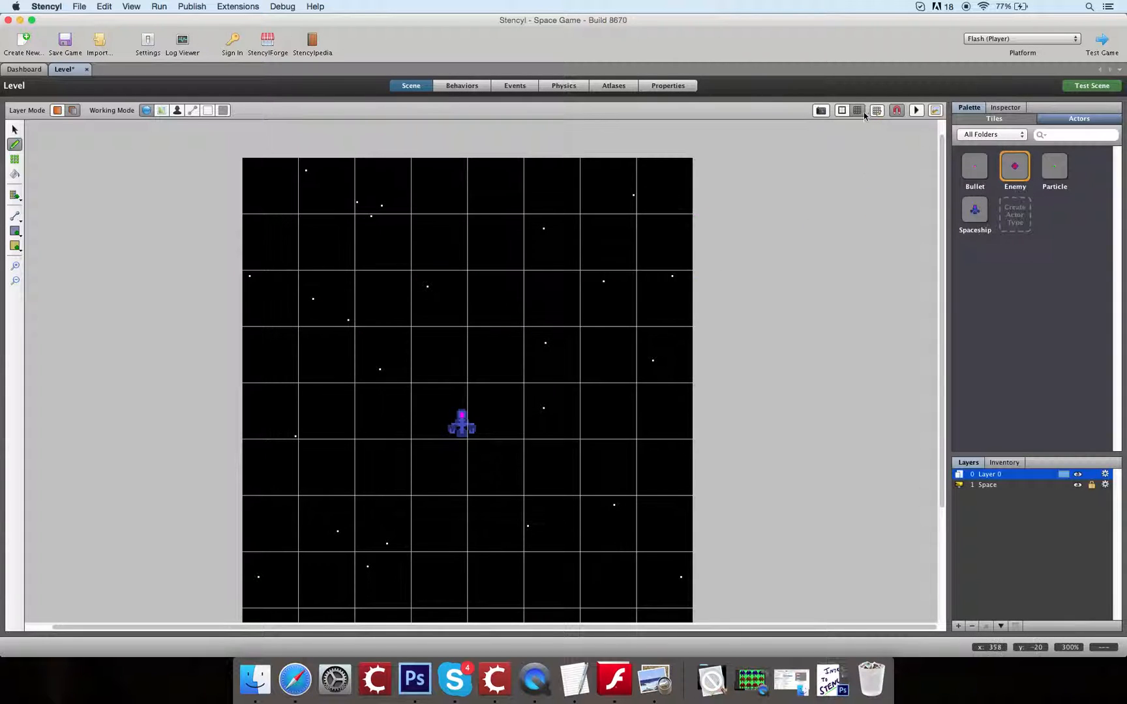
Hide the scene grid and save the game with the selection tool active
click(858, 111)
click(14, 131)
scroll(654, 341, down, 3)
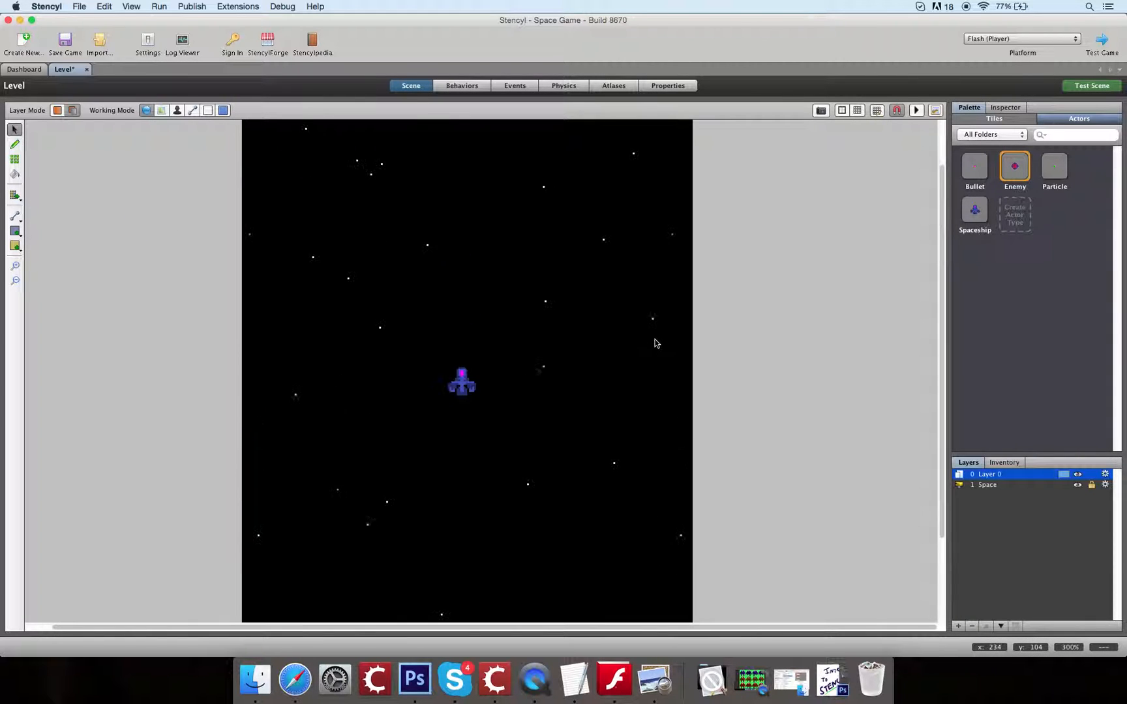
scroll(655, 341, up, 3)
scroll(490, 291, down, 3)
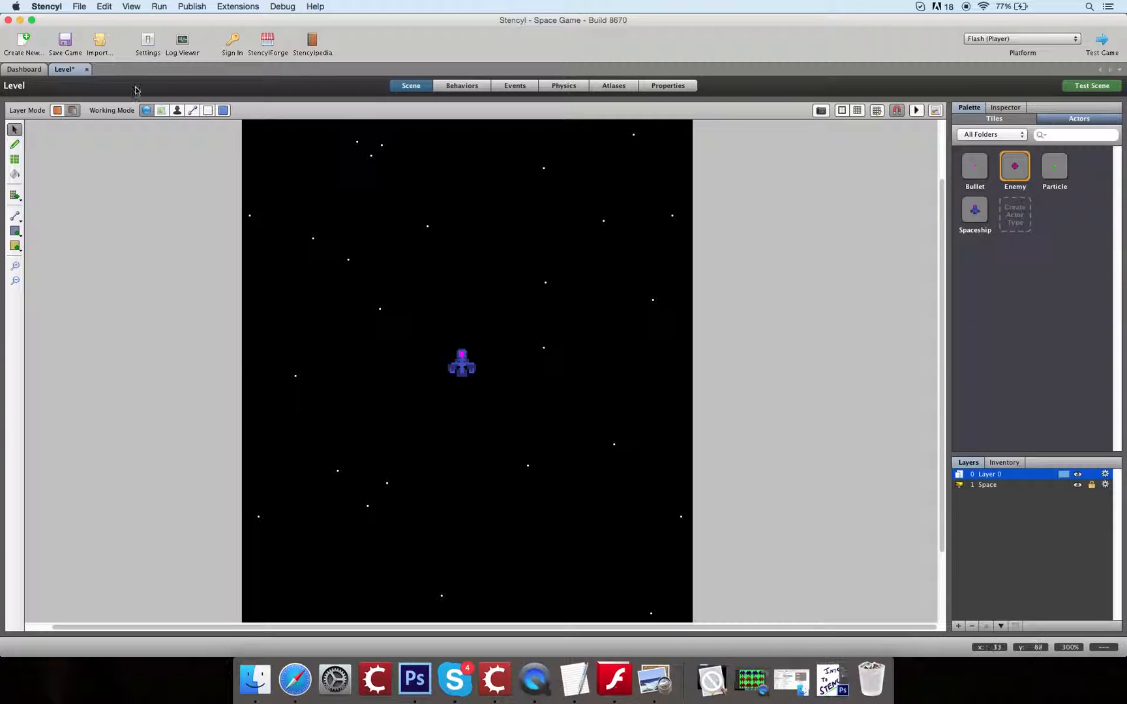
click(67, 43)
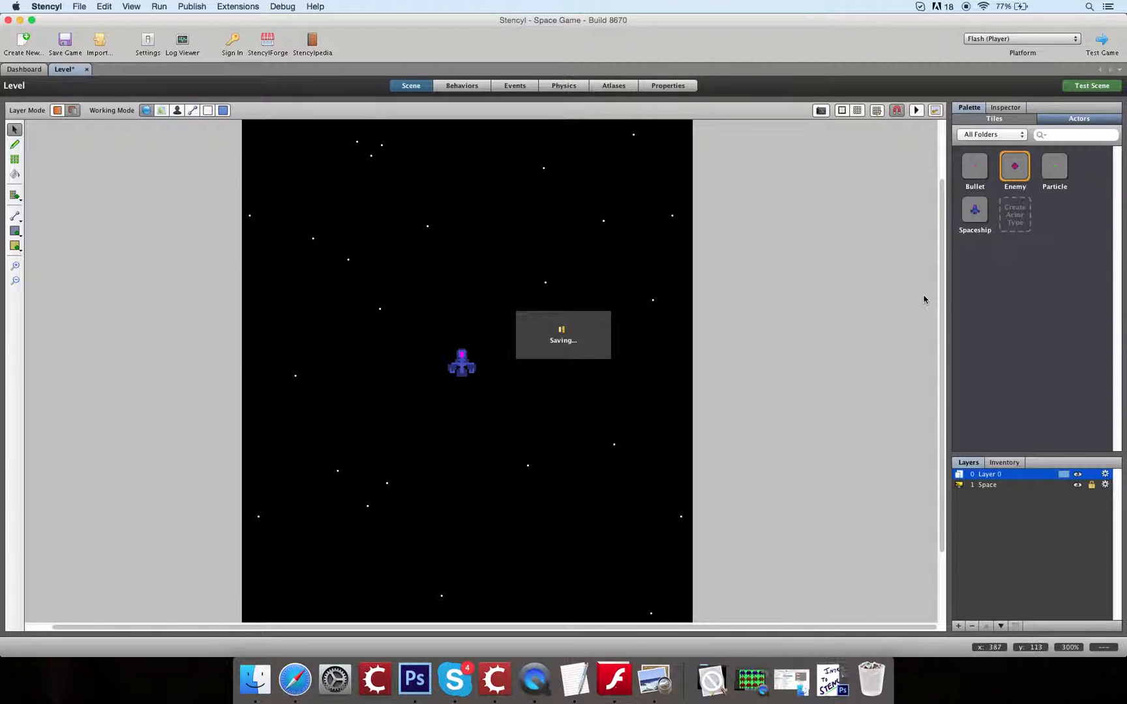